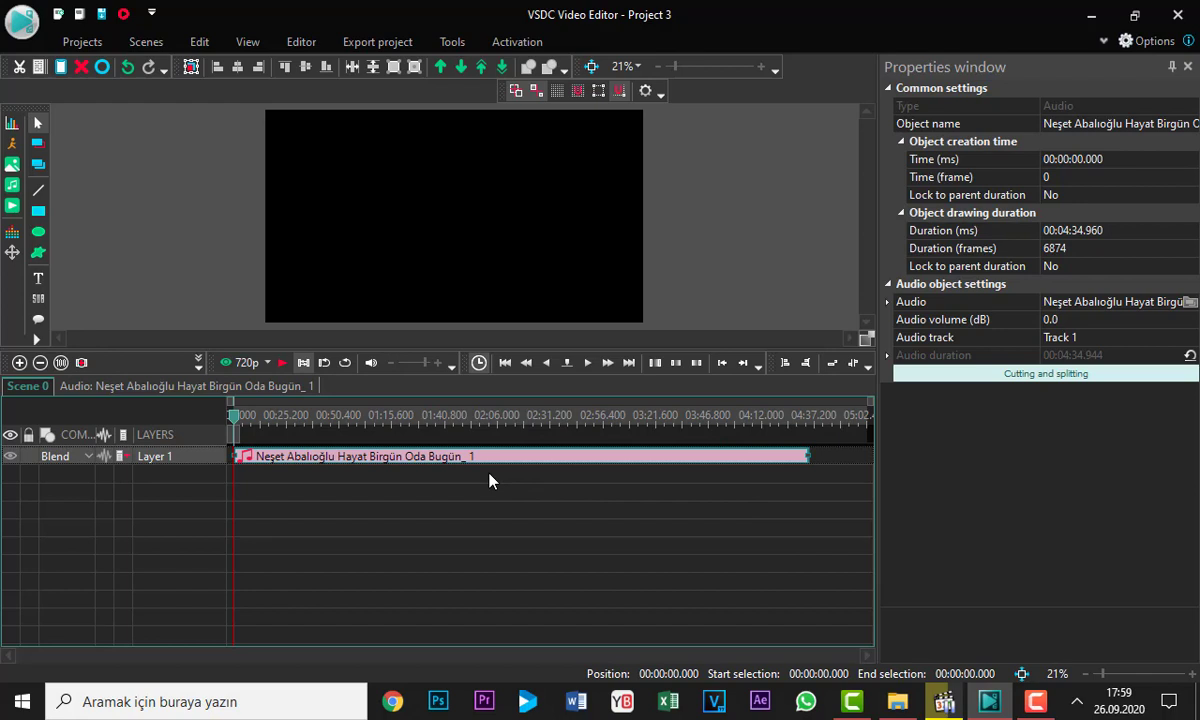
Add an audio spectrum object from the cursor position on a new layer and match its size to the parent
{"action": "left_click", "coordinate": [13, 236]}
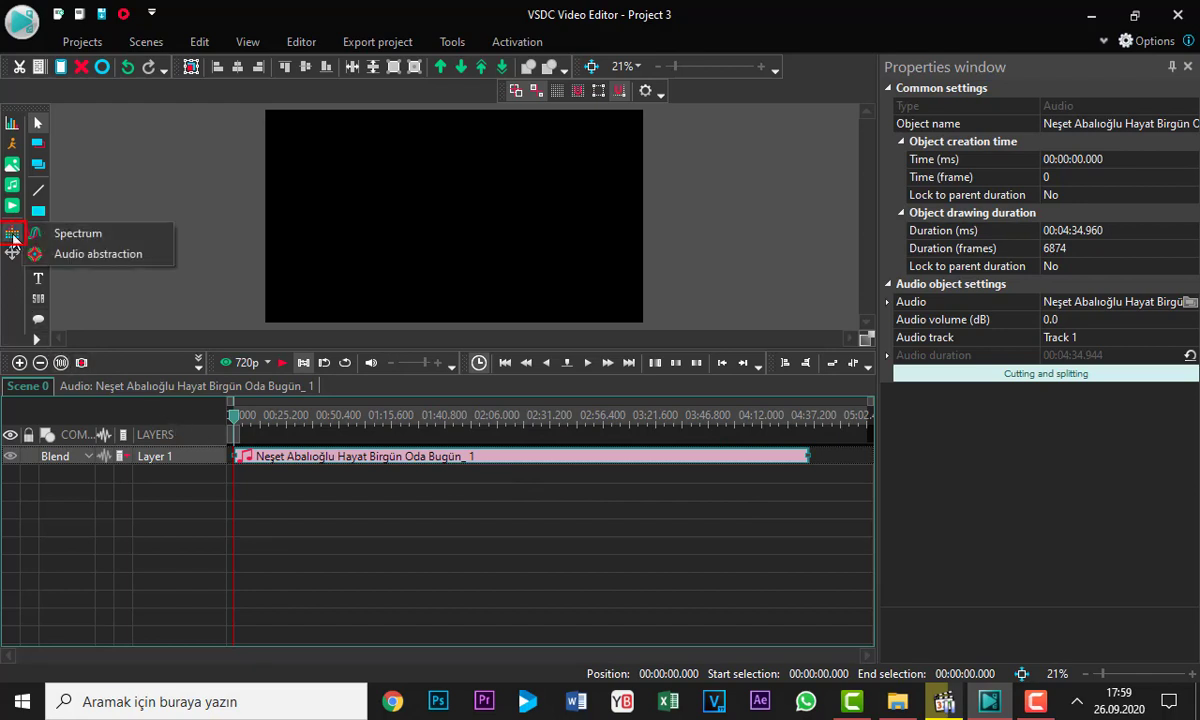
{"action": "left_click", "coordinate": [120, 234]}
{"action": "left_click", "coordinate": [1178, 14]}
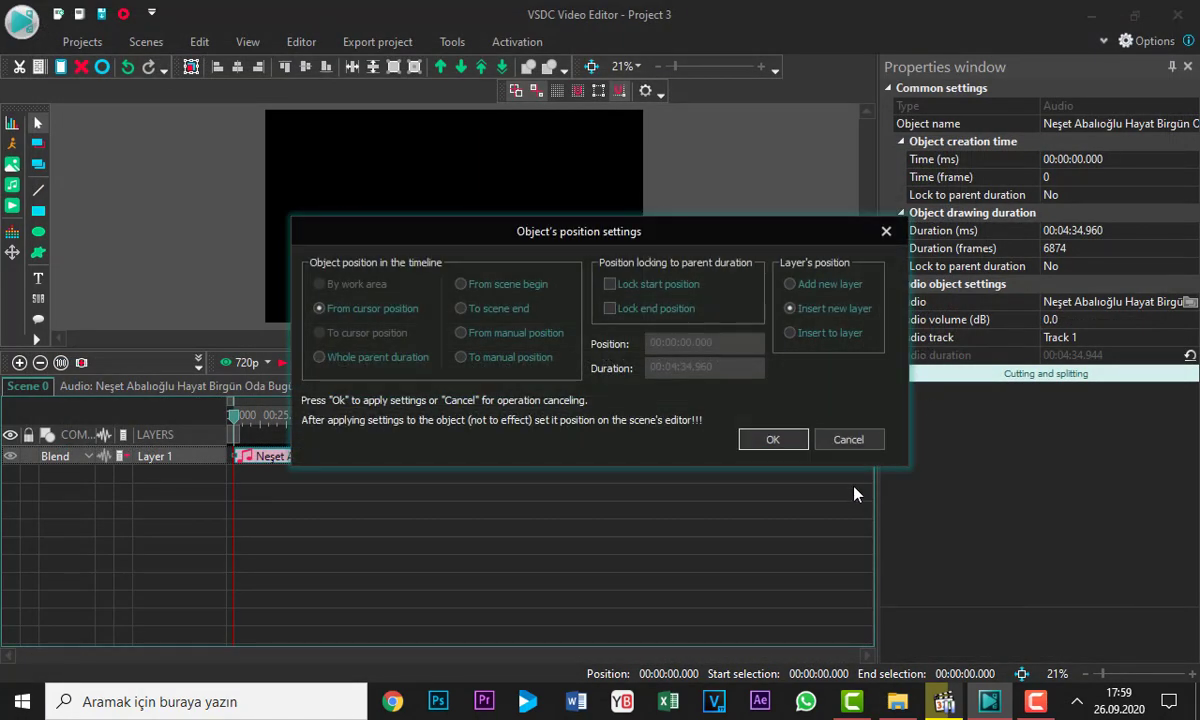
{"action": "left_click", "coordinate": [773, 441]}
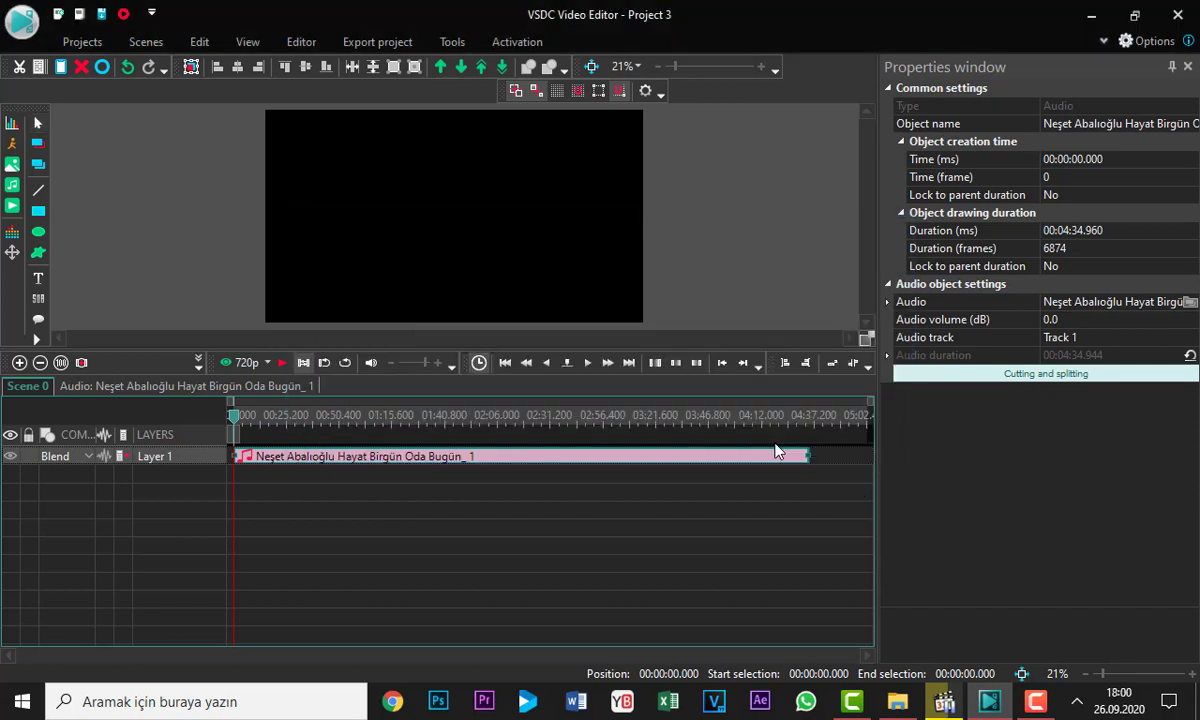
{"action": "left_click_drag", "start_coordinate": [370, 149], "coordinate": [532, 288]}
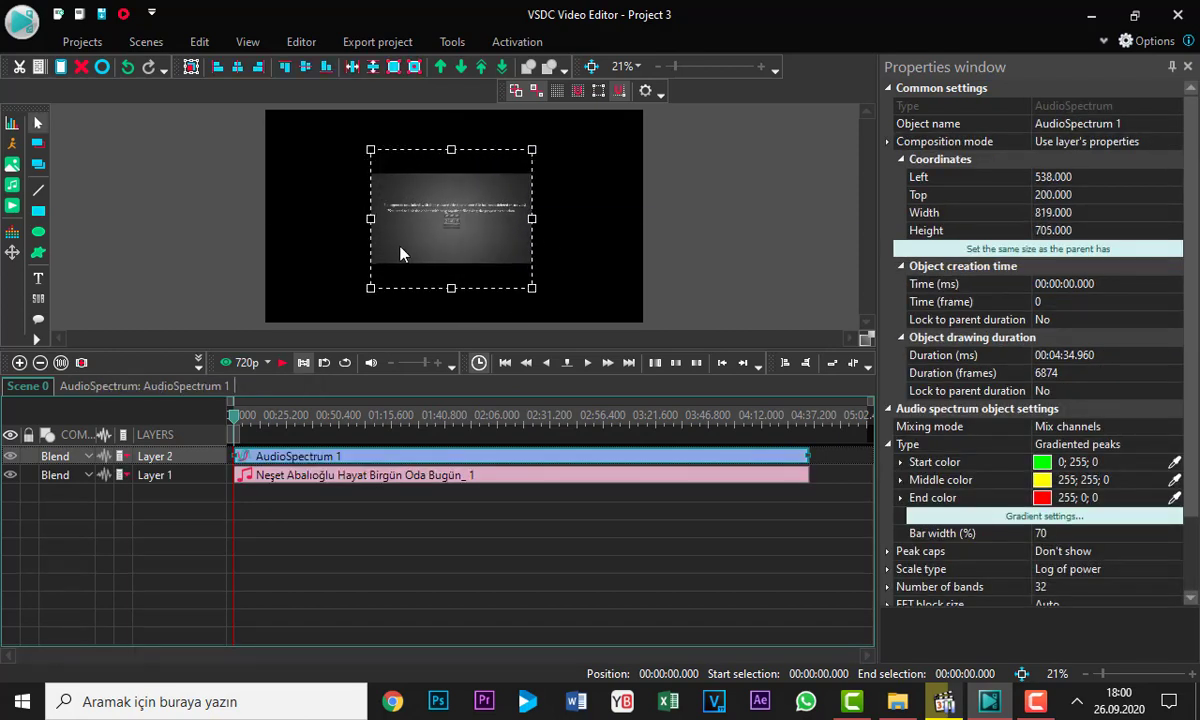
{"action": "left_click", "coordinate": [1045, 252]}
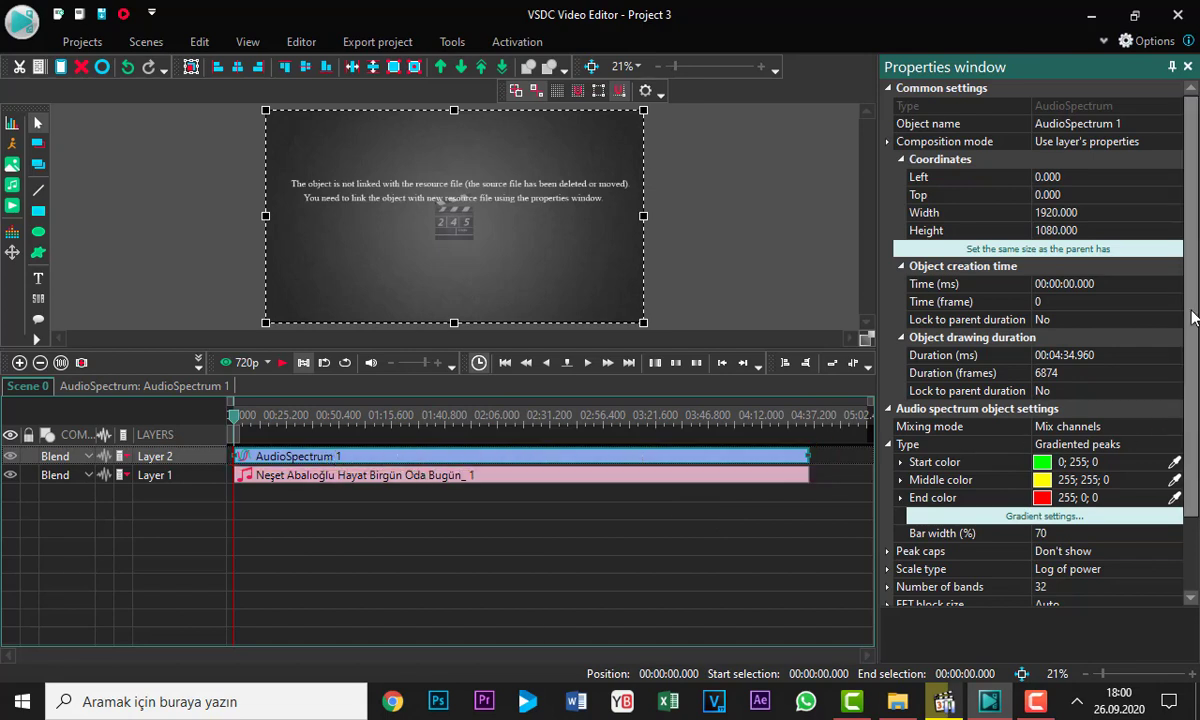
Set the spectrum's audio source to Objects on scene, link it to the song on the timeline, and preview it
{"action": "scroll", "coordinate": [1097, 568], "scroll_direction": "down", "scroll_amount": 3}
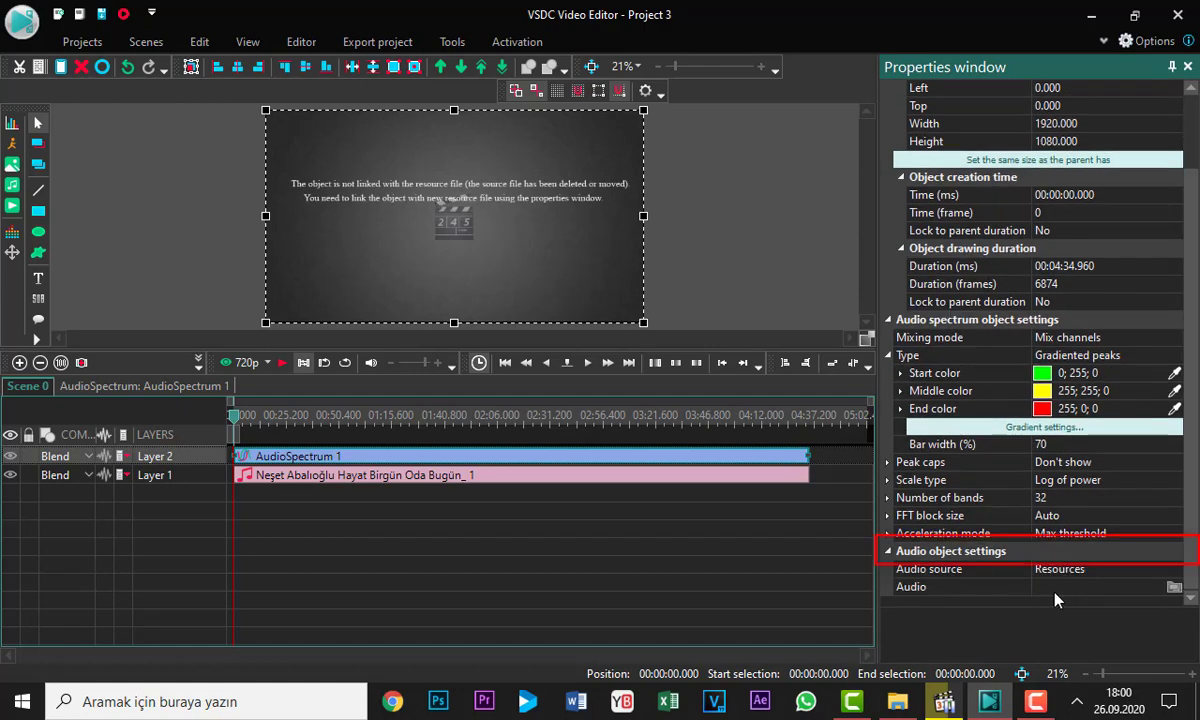
{"action": "left_click", "coordinate": [1165, 569]}
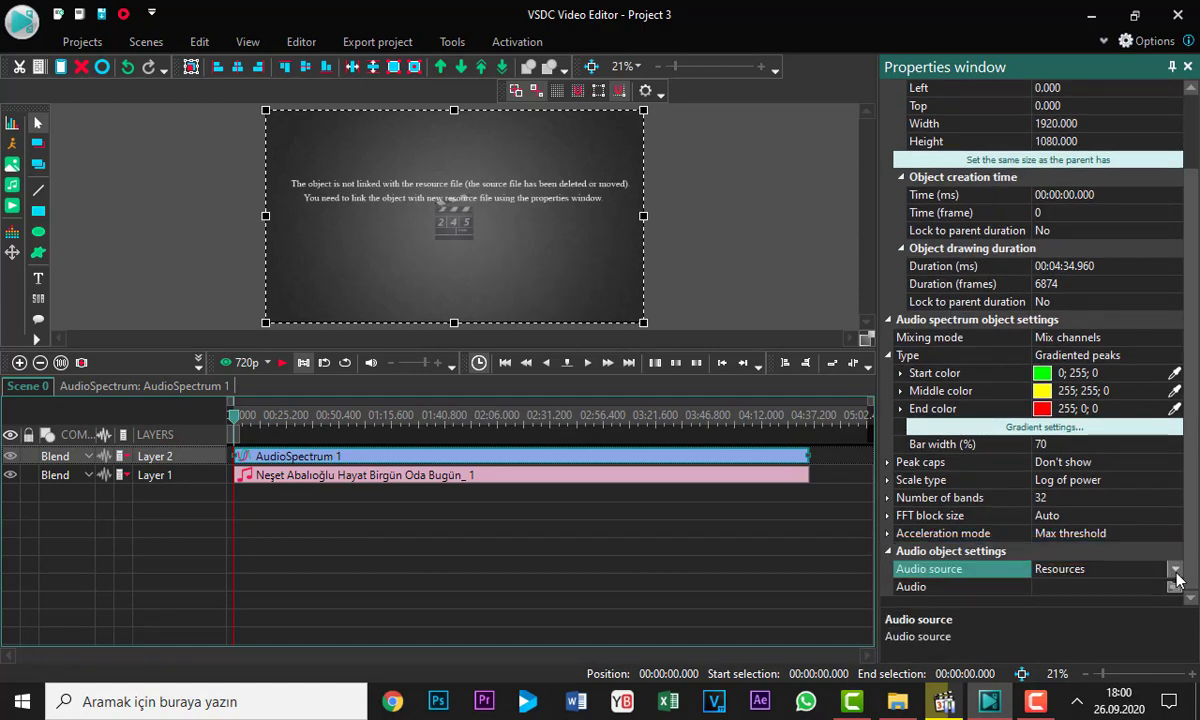
{"action": "left_click", "coordinate": [1174, 569]}
{"action": "left_click", "coordinate": [1115, 605]}
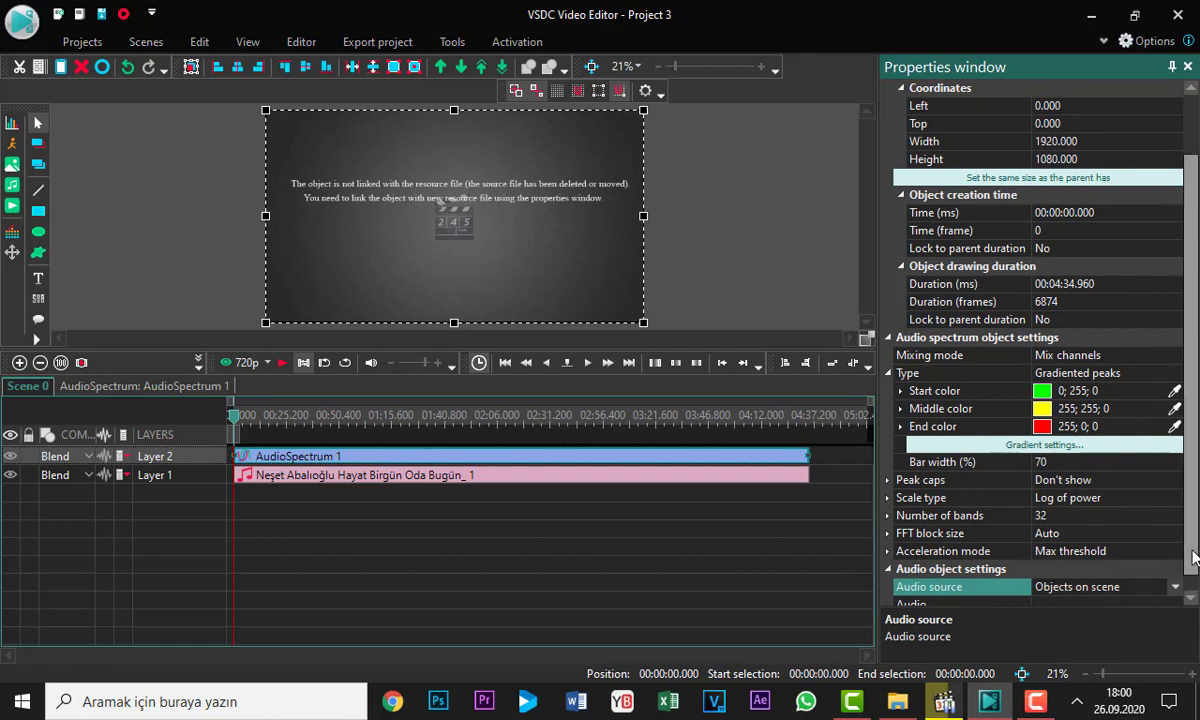
{"action": "scroll", "coordinate": [1161, 577], "scroll_direction": "down", "scroll_amount": 1}
{"action": "left_click", "coordinate": [1172, 590]}
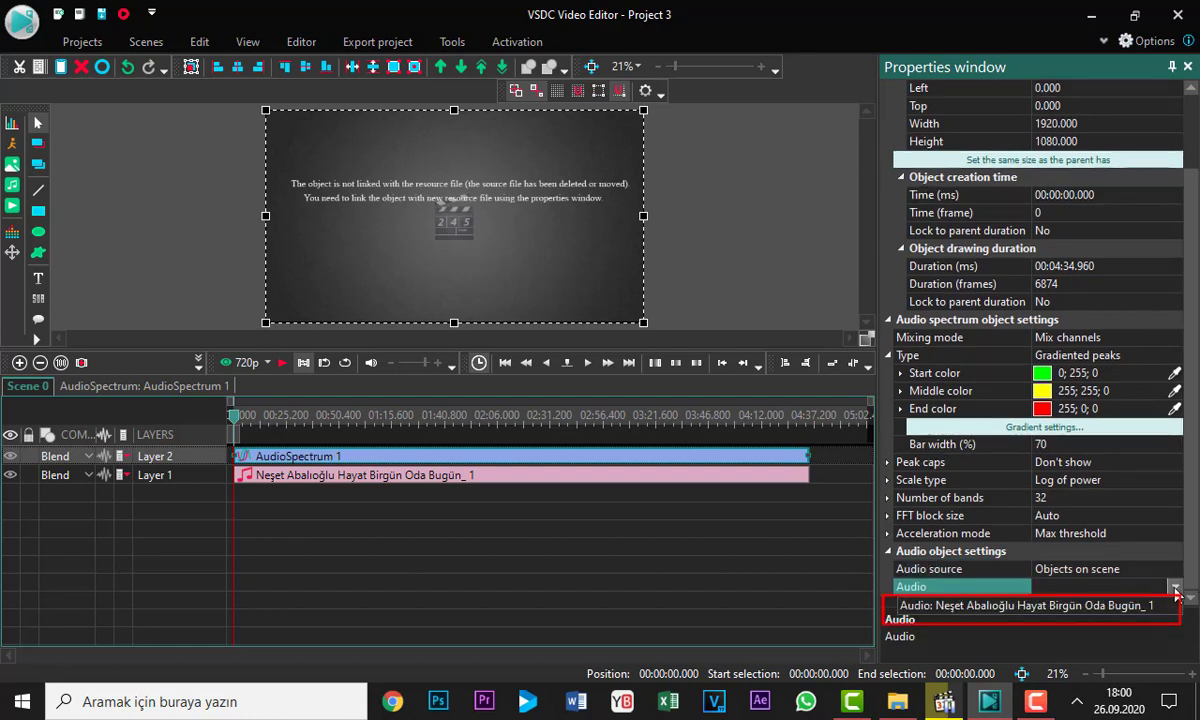
{"action": "left_click", "coordinate": [1116, 607]}
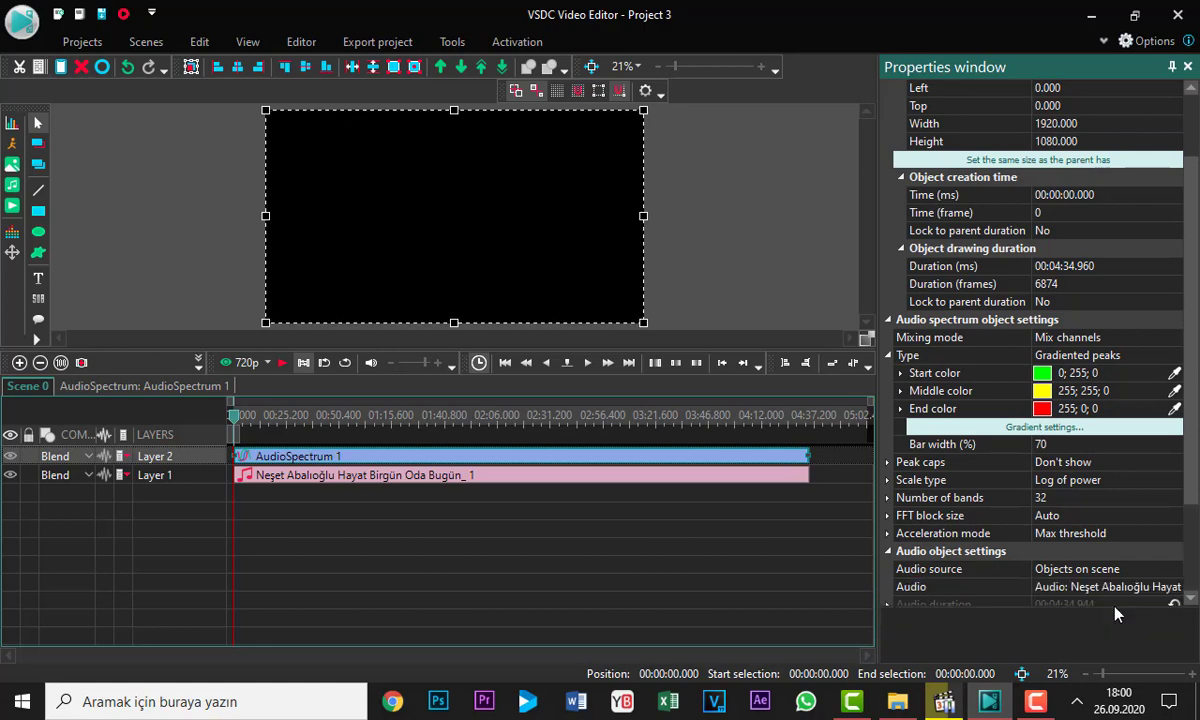
{"action": "left_click", "coordinate": [283, 366]}
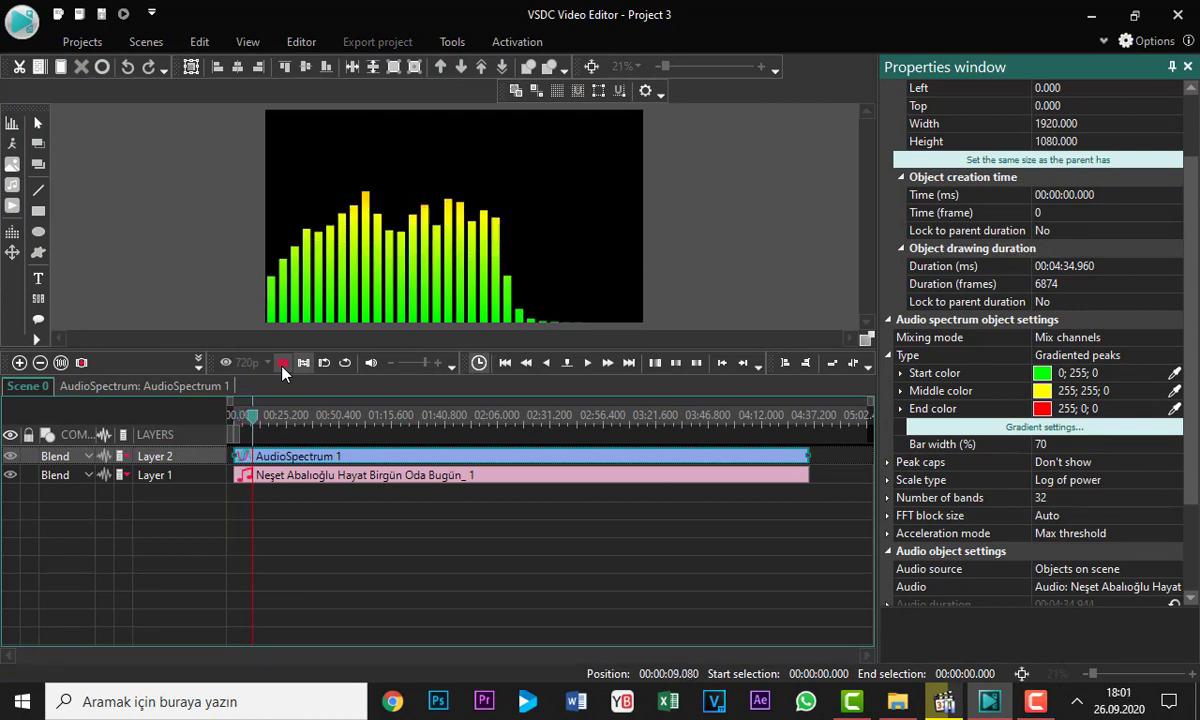
{"action": "left_click", "coordinate": [283, 366]}
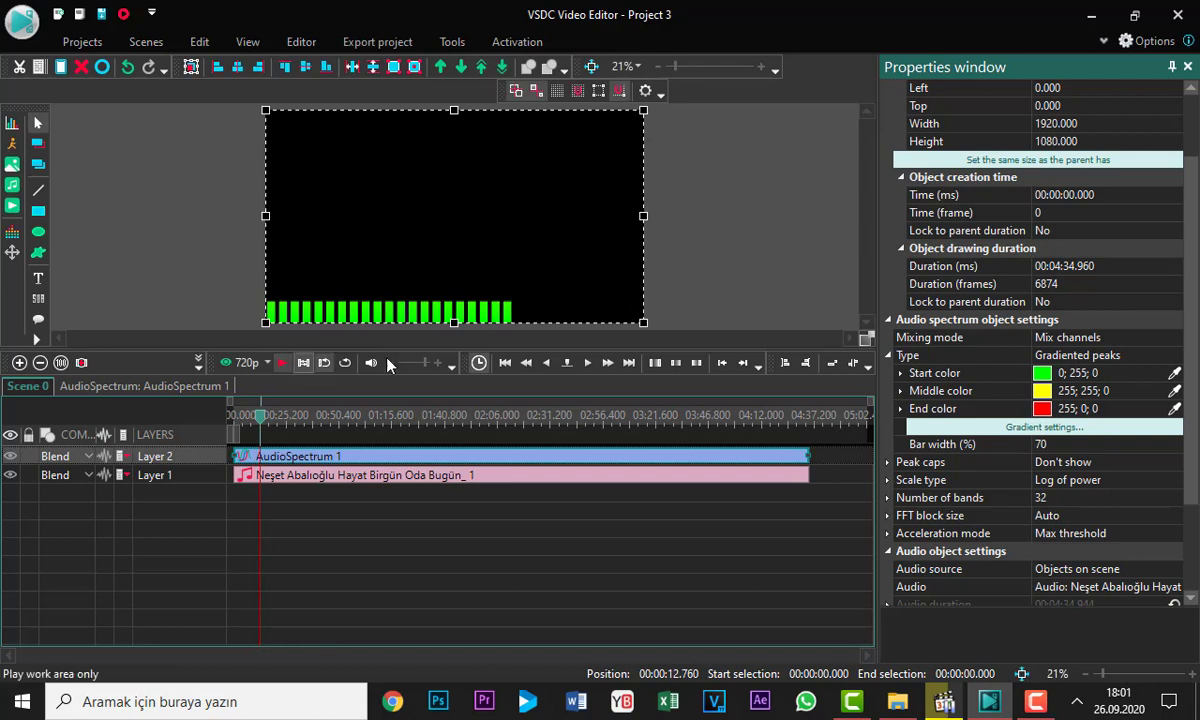
Recolour the spectrum off-white with start color 248; 248; 241, middle color 248; 248; 230 and end color 248; 248; 240, and preview it
{"action": "left_click", "coordinate": [1167, 376]}
{"action": "left_click", "coordinate": [1043, 293]}
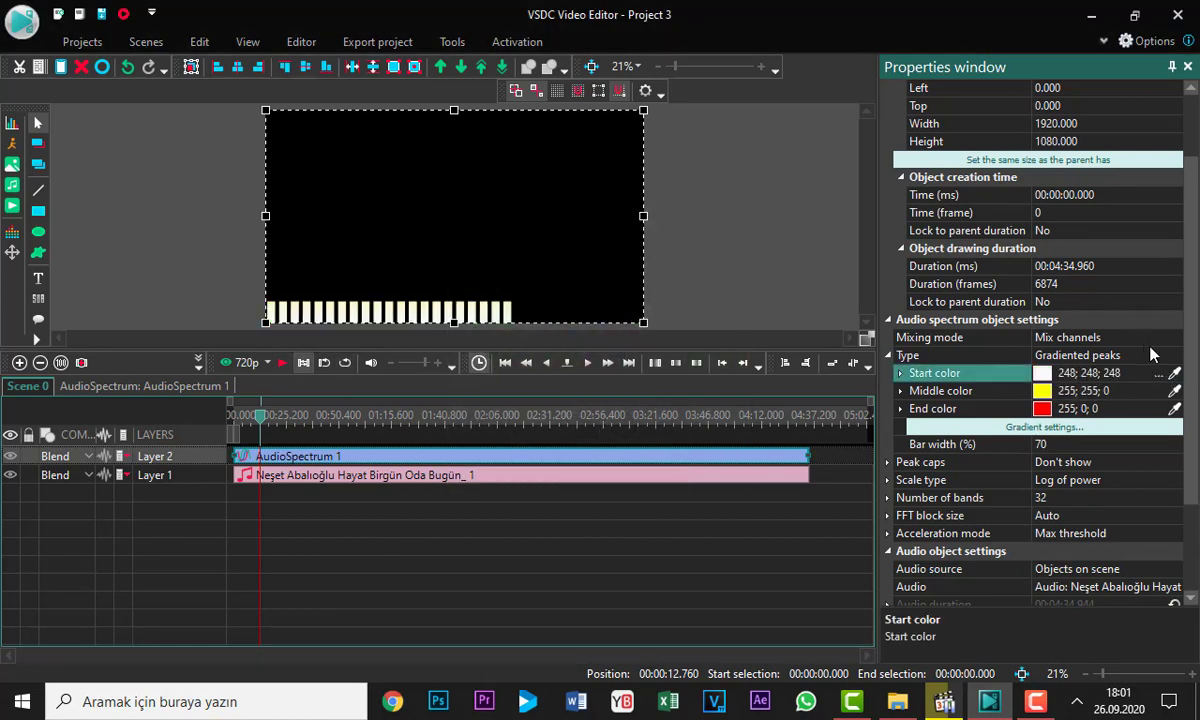
{"action": "left_click", "coordinate": [1175, 380]}
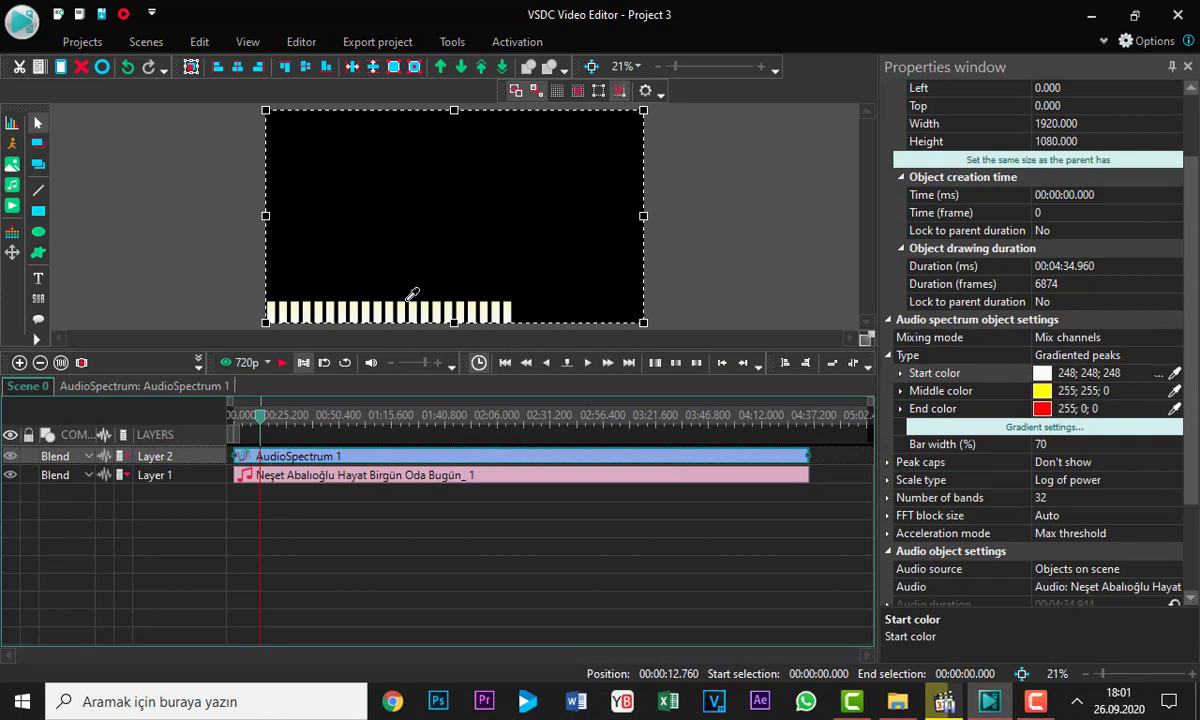
{"action": "left_click", "coordinate": [375, 304]}
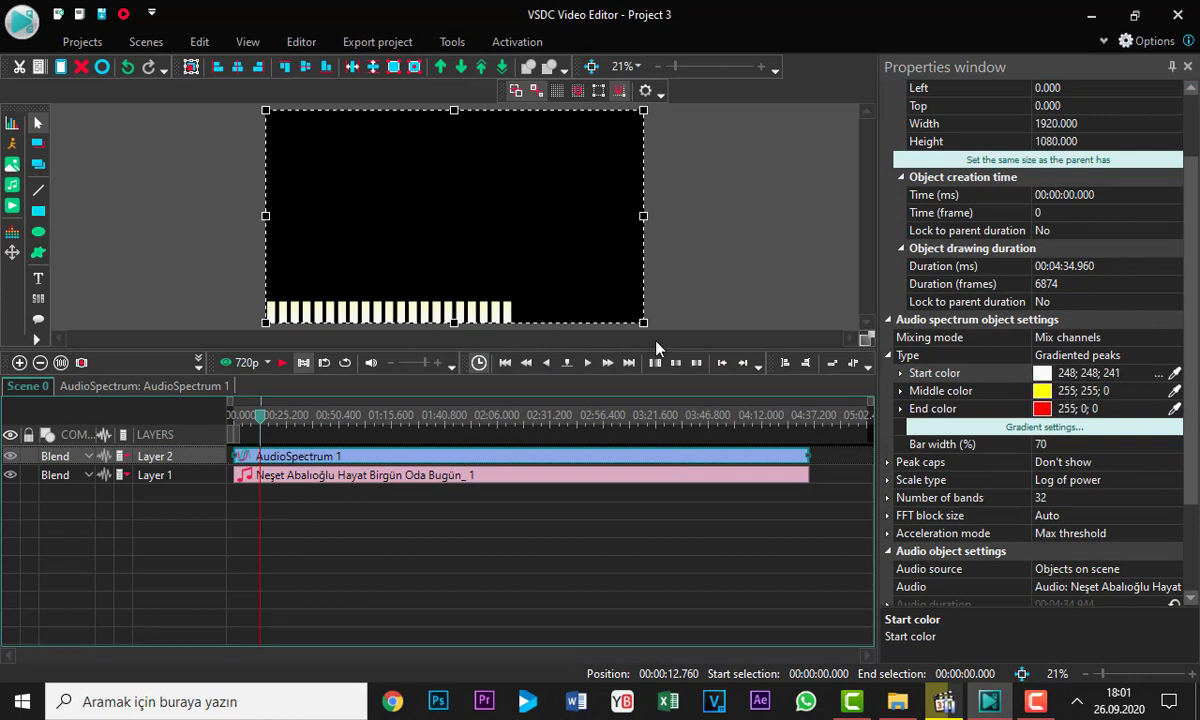
{"action": "left_click", "coordinate": [366, 304]}
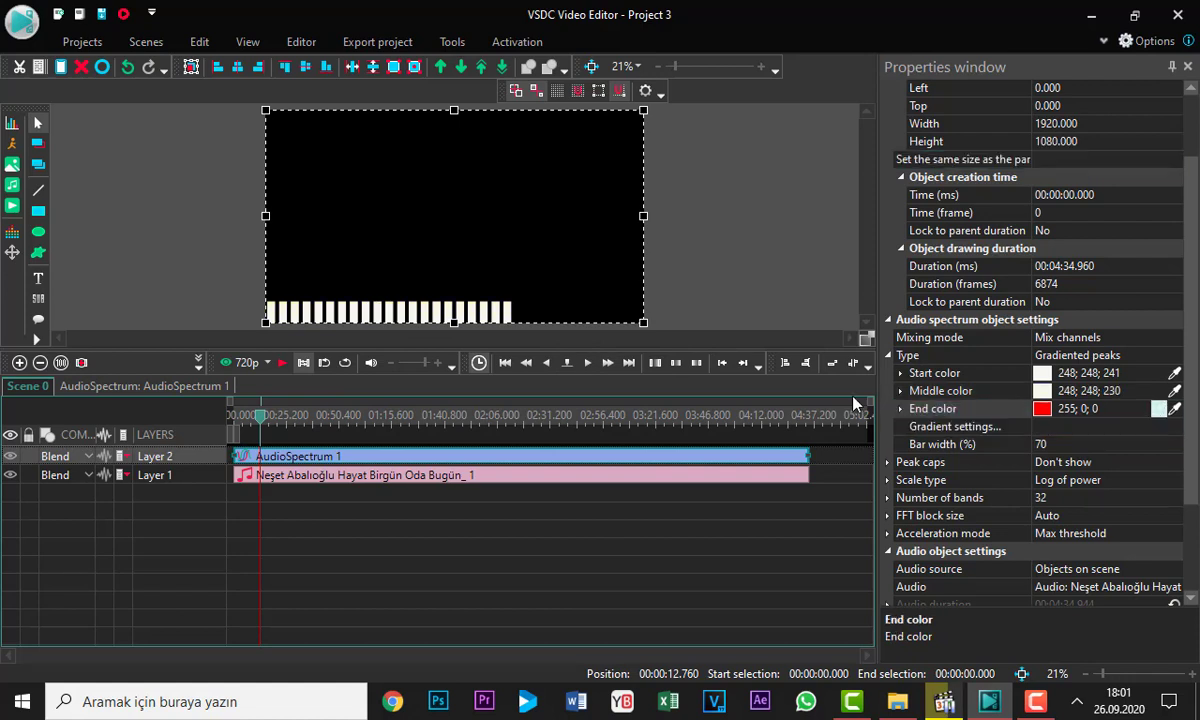
{"action": "left_click", "coordinate": [449, 312]}
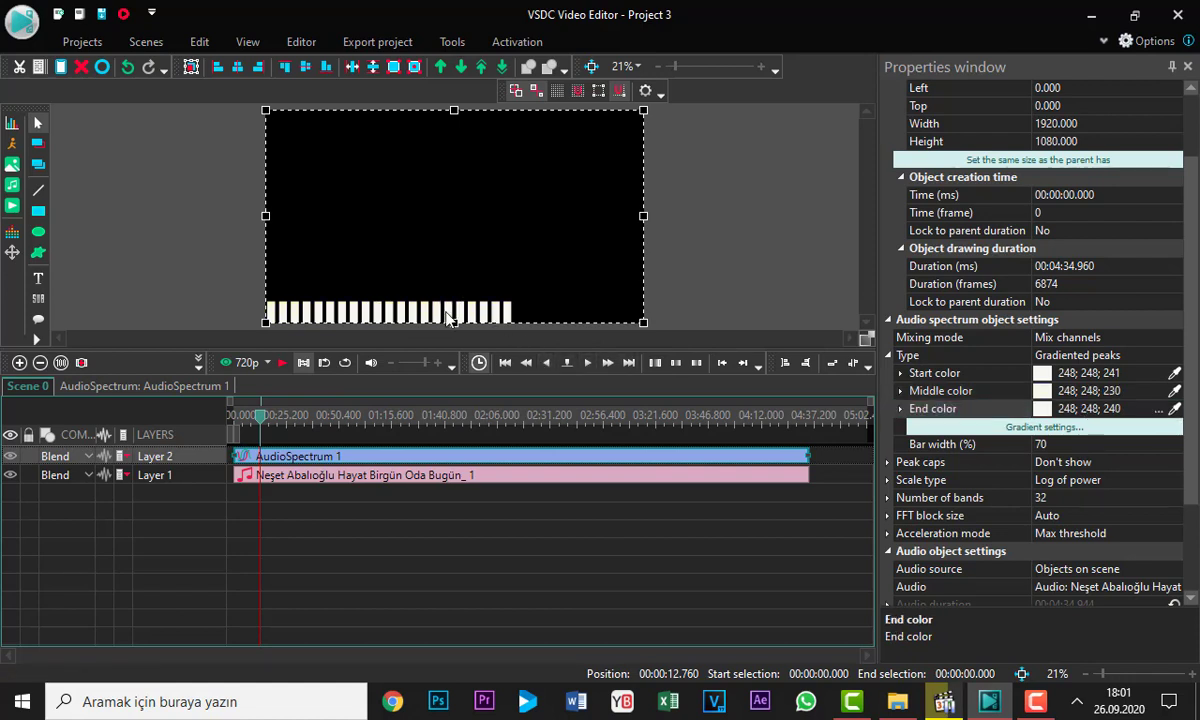
{"action": "left_click", "coordinate": [281, 363]}
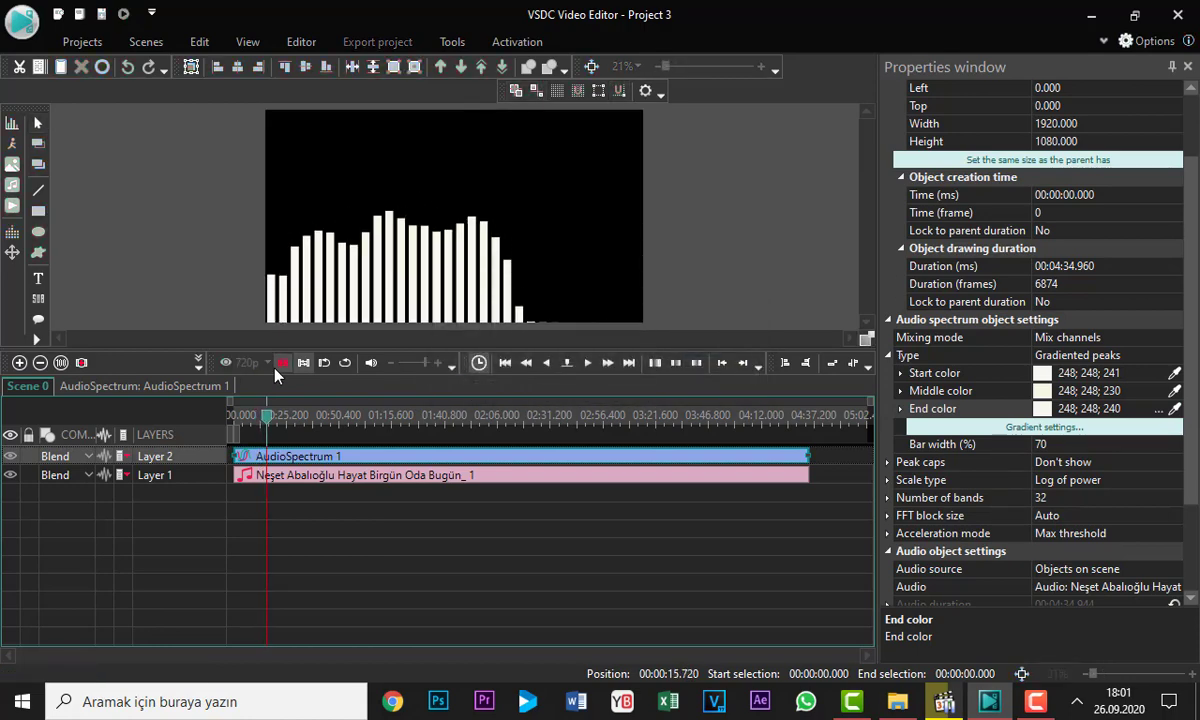
{"action": "left_click", "coordinate": [276, 370]}
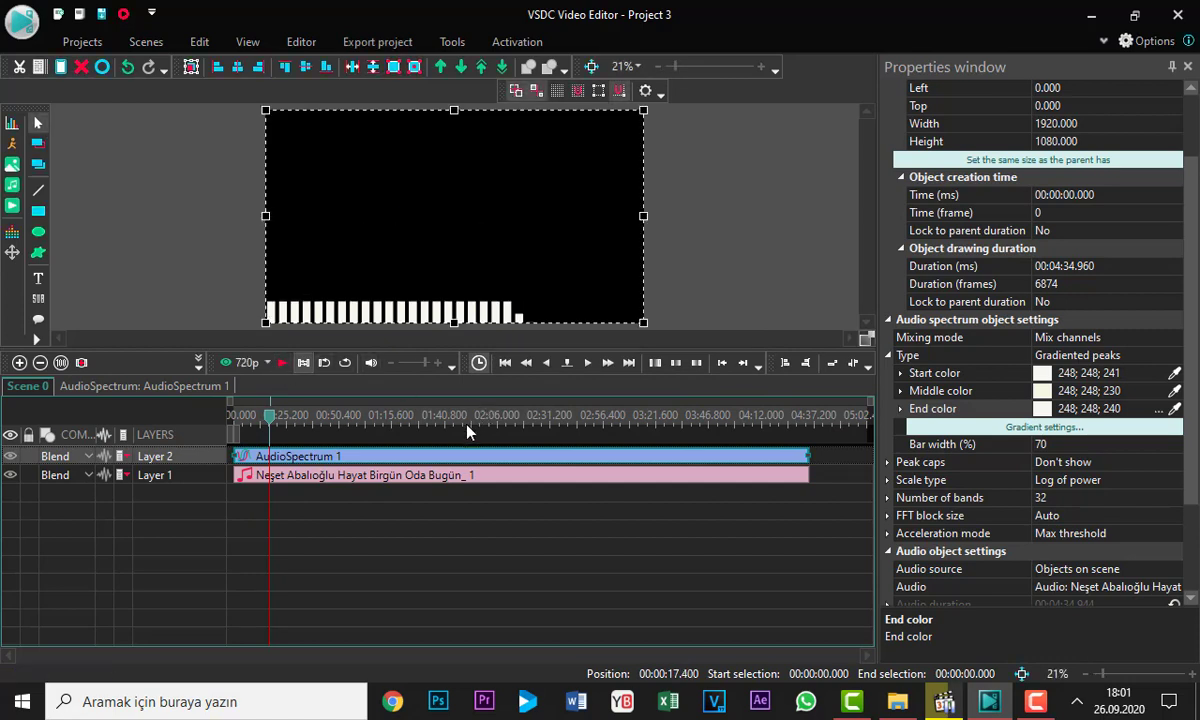
Return to the timeline start, apply a Distort effect to the spectrum for the whole parent duration, and preview it
{"action": "left_click_drag", "start_coordinate": [272, 420], "coordinate": [193, 420]}
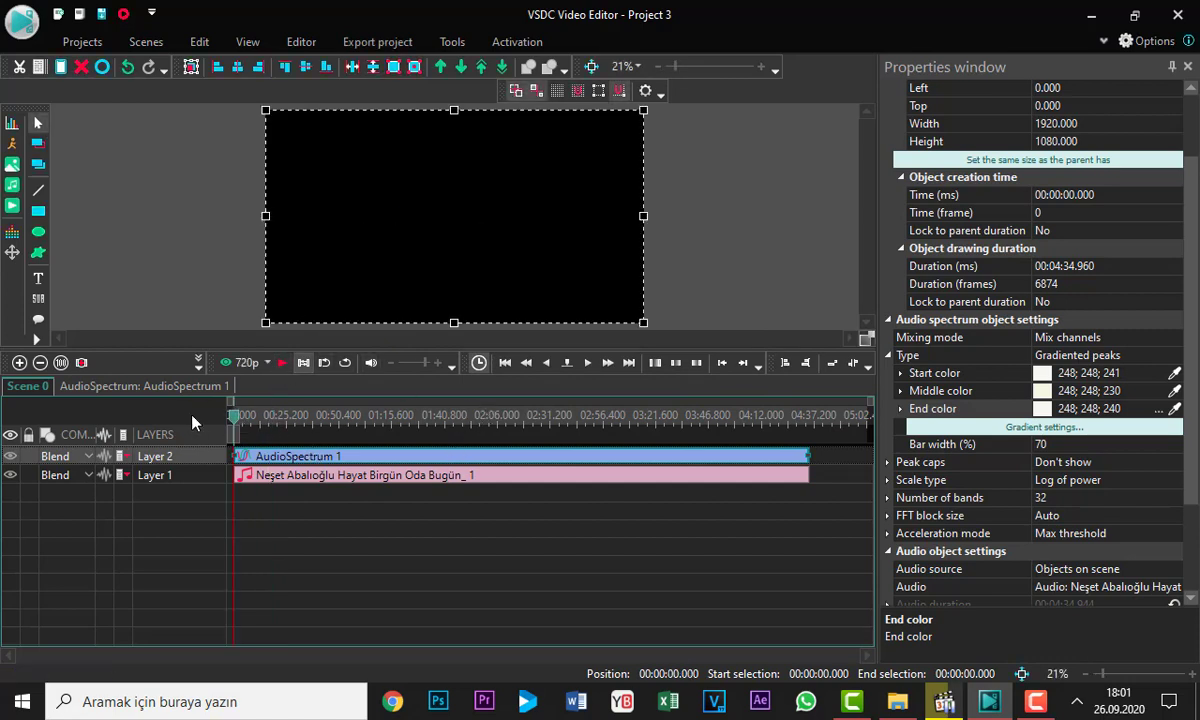
{"action": "left_click", "coordinate": [302, 44]}
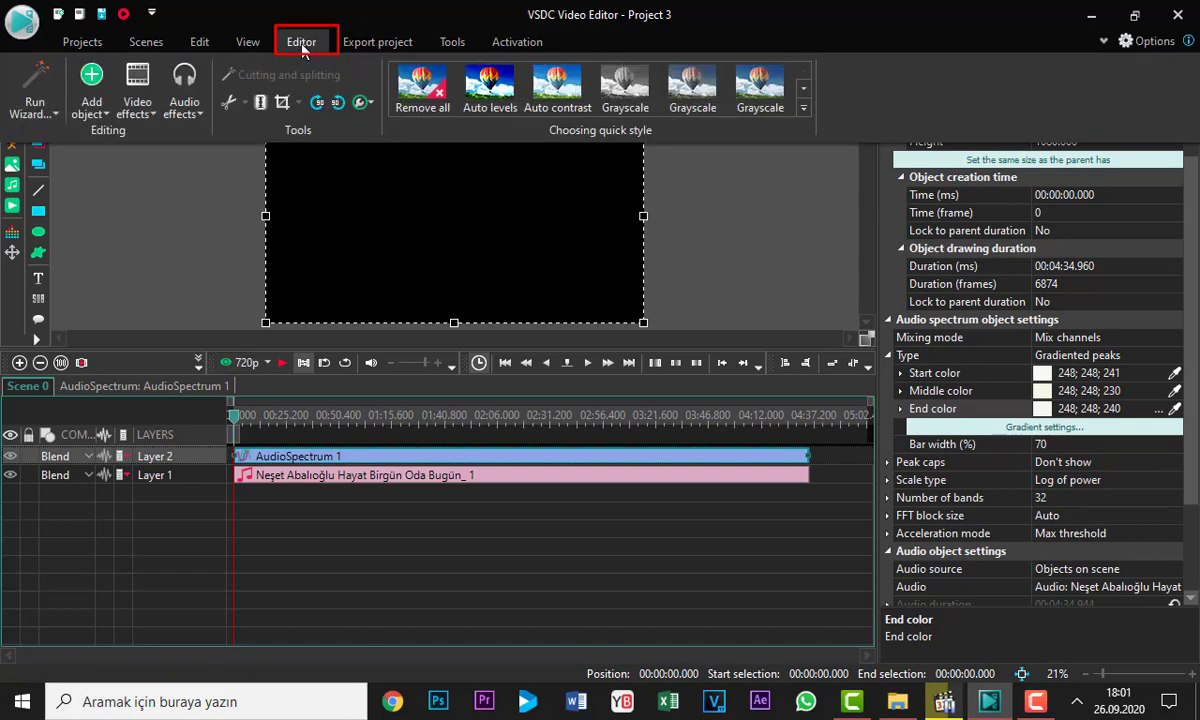
{"action": "left_click", "coordinate": [143, 110]}
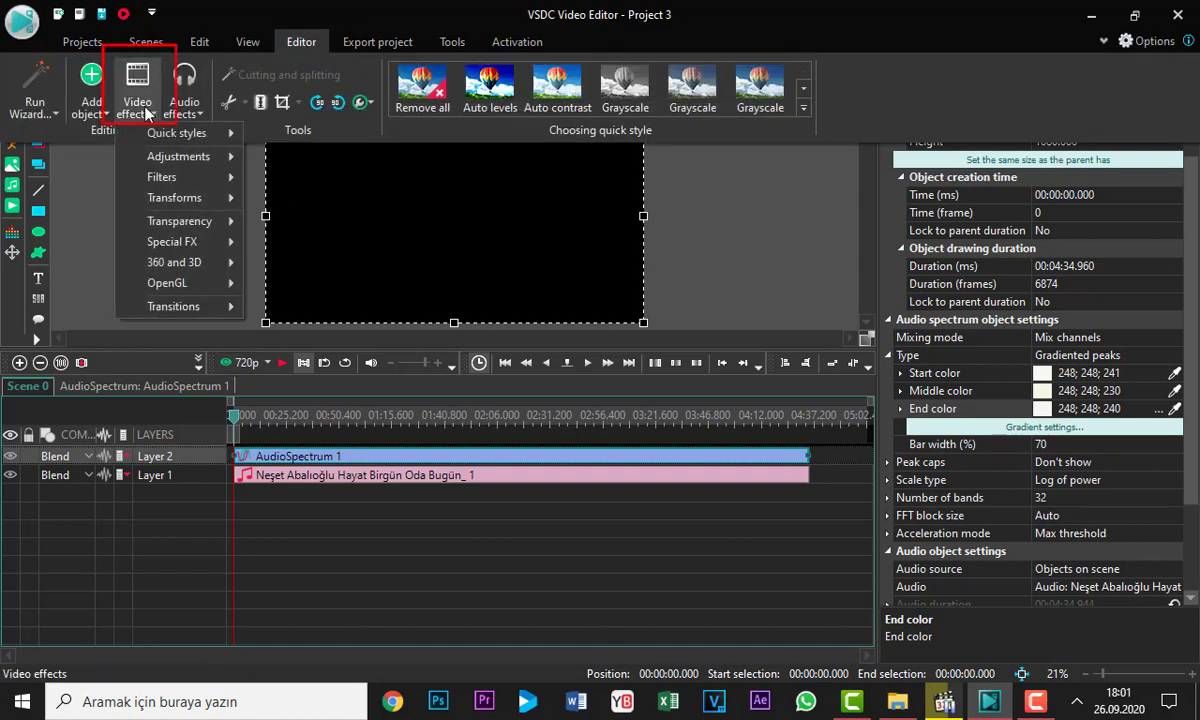
{"action": "mouse_move", "coordinate": [182, 202]}
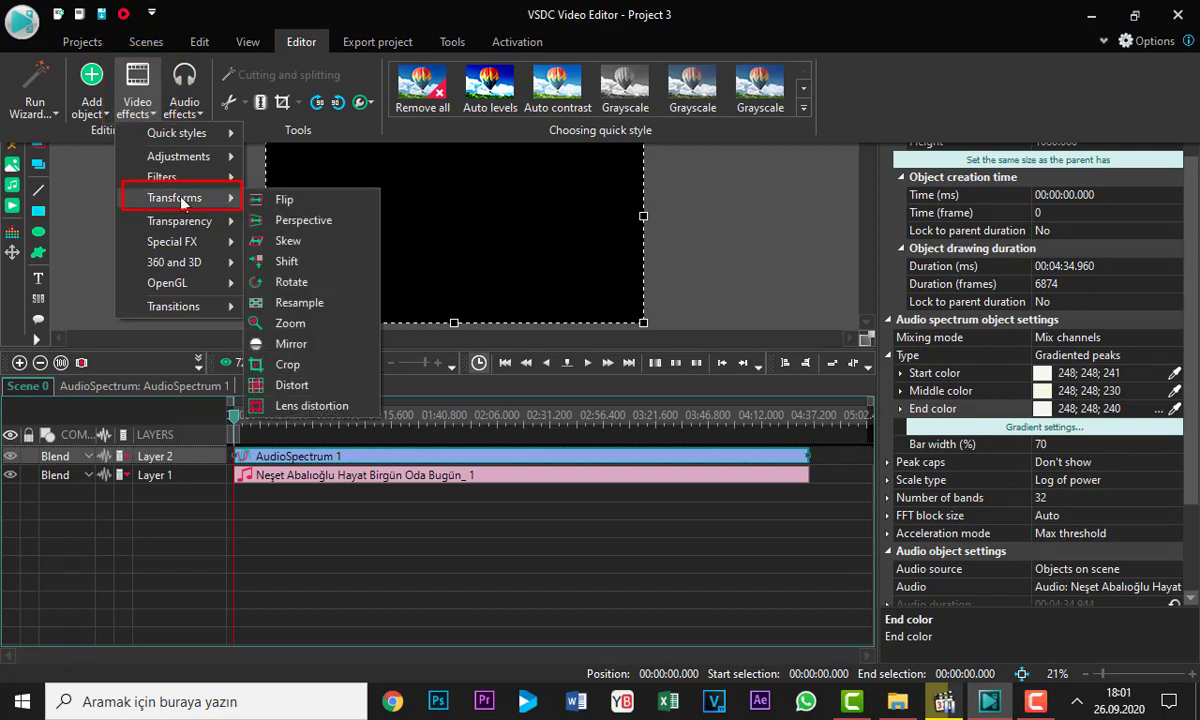
{"action": "left_click", "coordinate": [352, 390]}
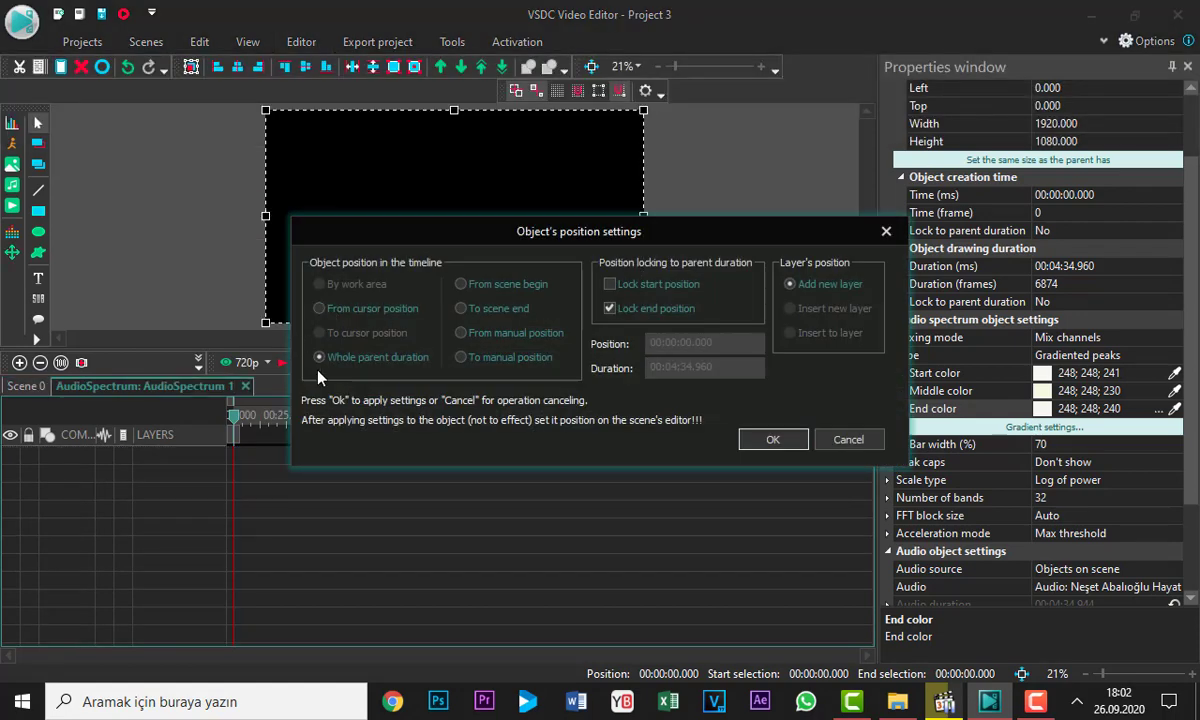
{"action": "left_click", "coordinate": [757, 441]}
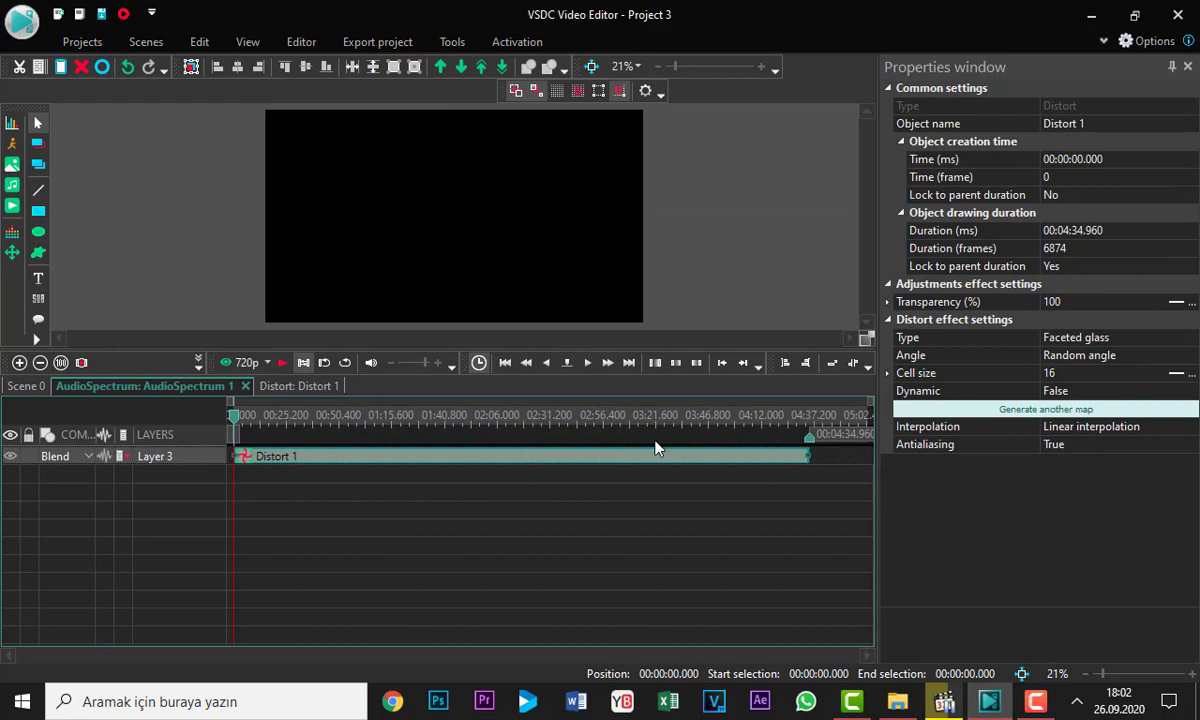
{"action": "left_click", "coordinate": [282, 366]}
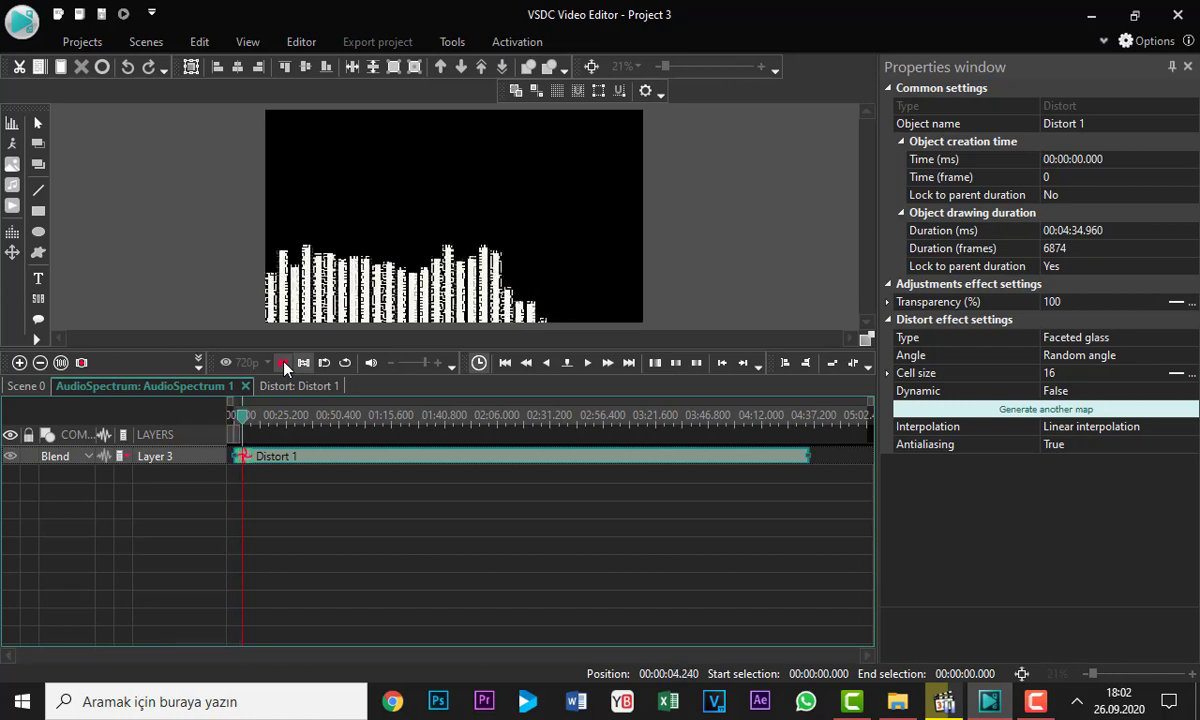
{"action": "left_click", "coordinate": [284, 366]}
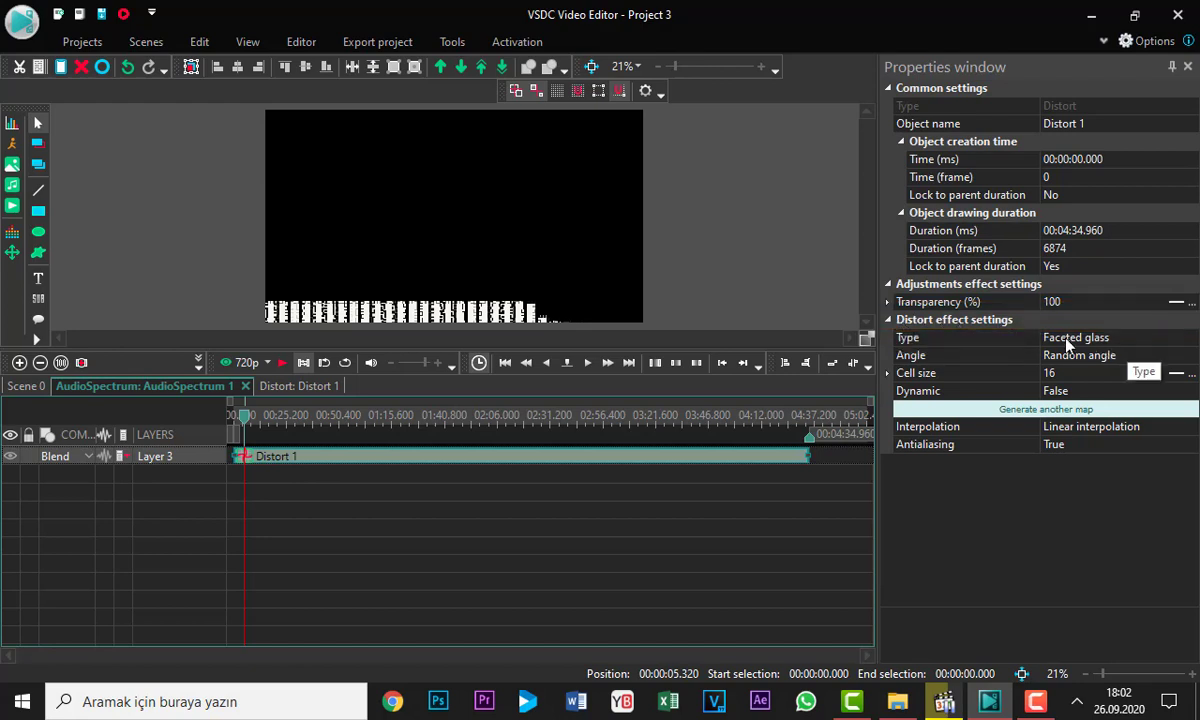
Set the Distort effect's type to Polar coordinates
{"action": "left_click", "coordinate": [1195, 343]}
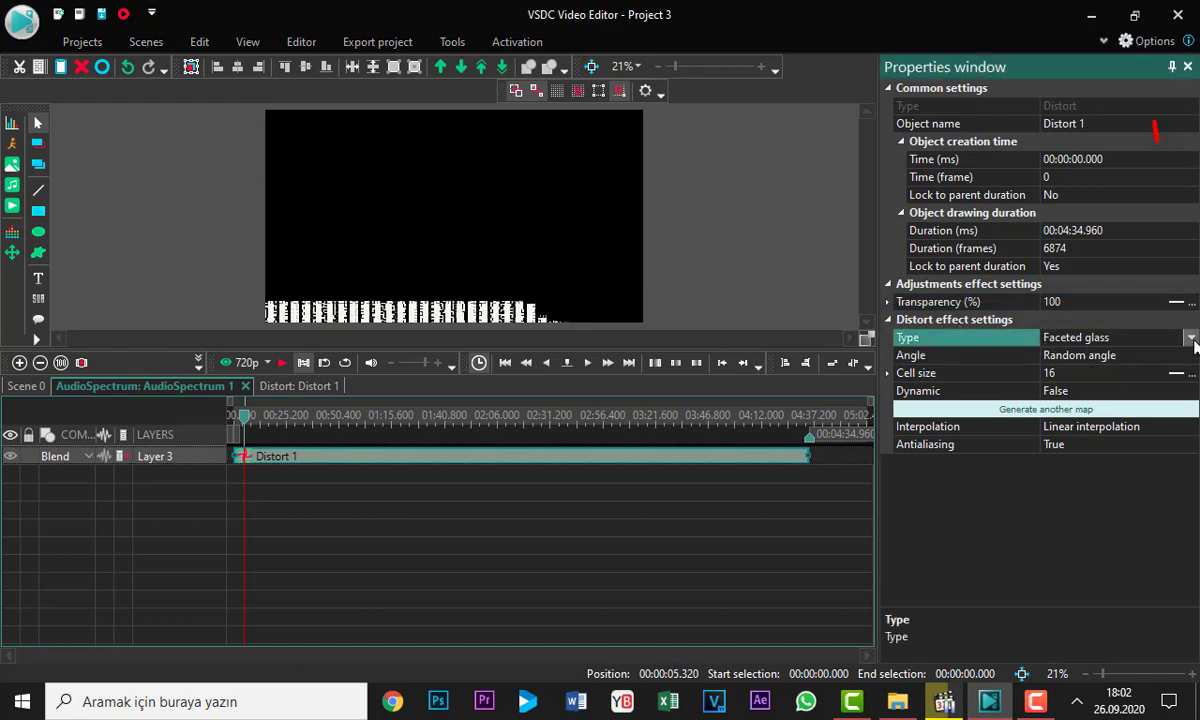
{"action": "left_click", "coordinate": [1191, 339]}
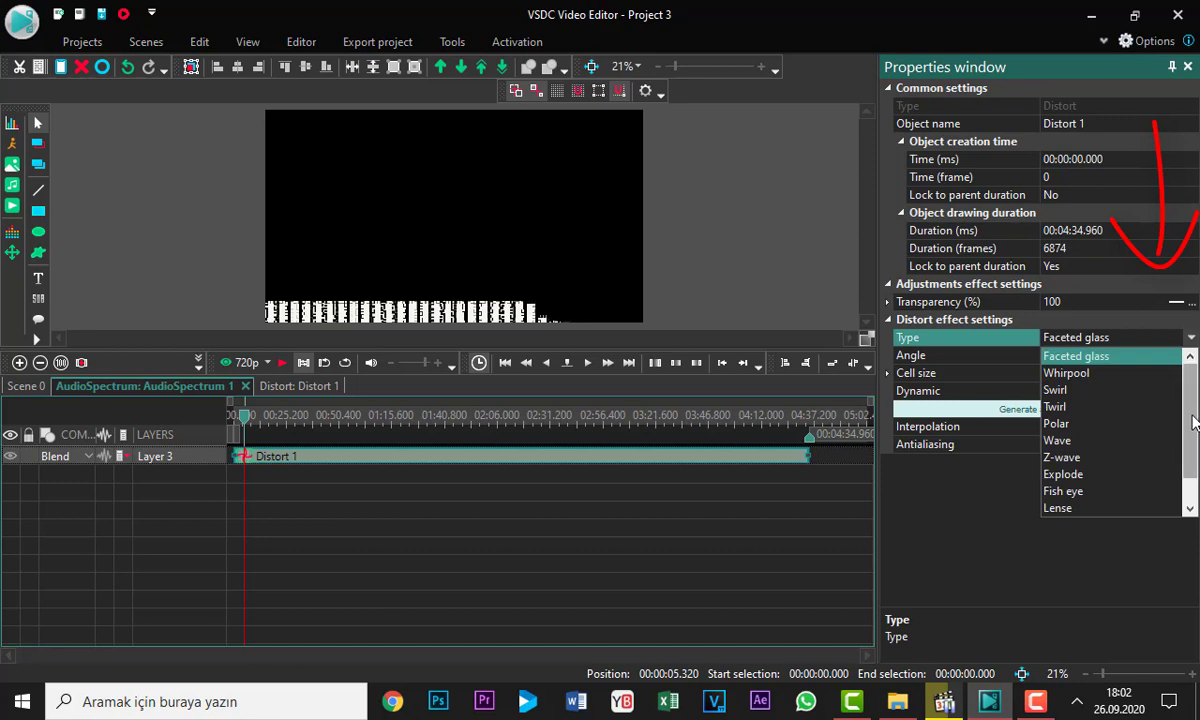
{"action": "scroll", "coordinate": [1193, 422], "scroll_direction": "down", "scroll_amount": 1}
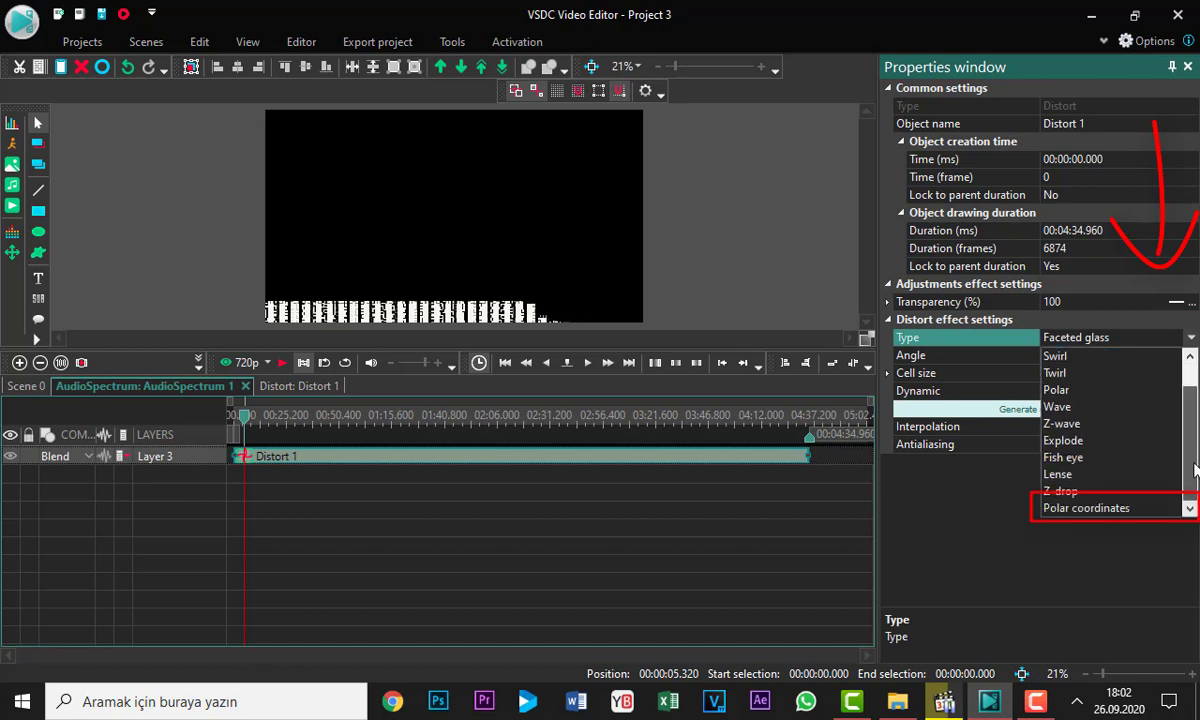
{"action": "left_click", "coordinate": [1105, 511]}
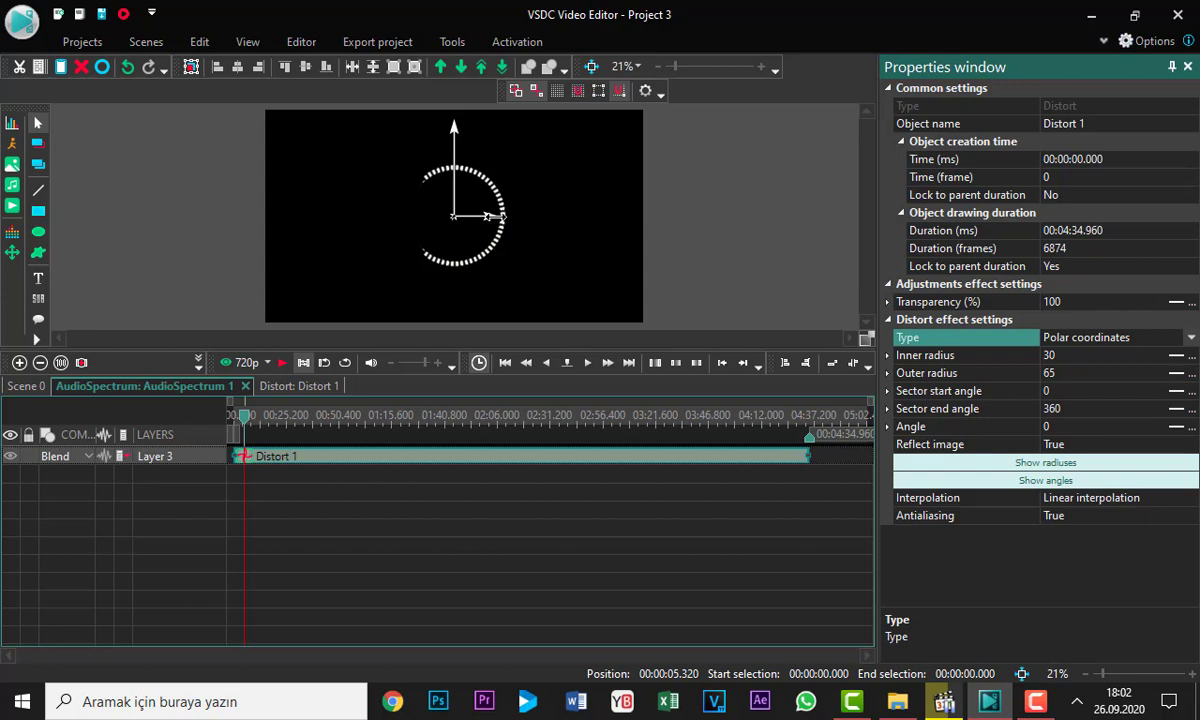
Select the Distort effect, reduce its outer radius to about 3.37 in the preview, and play the result
{"action": "left_click", "coordinate": [490, 216]}
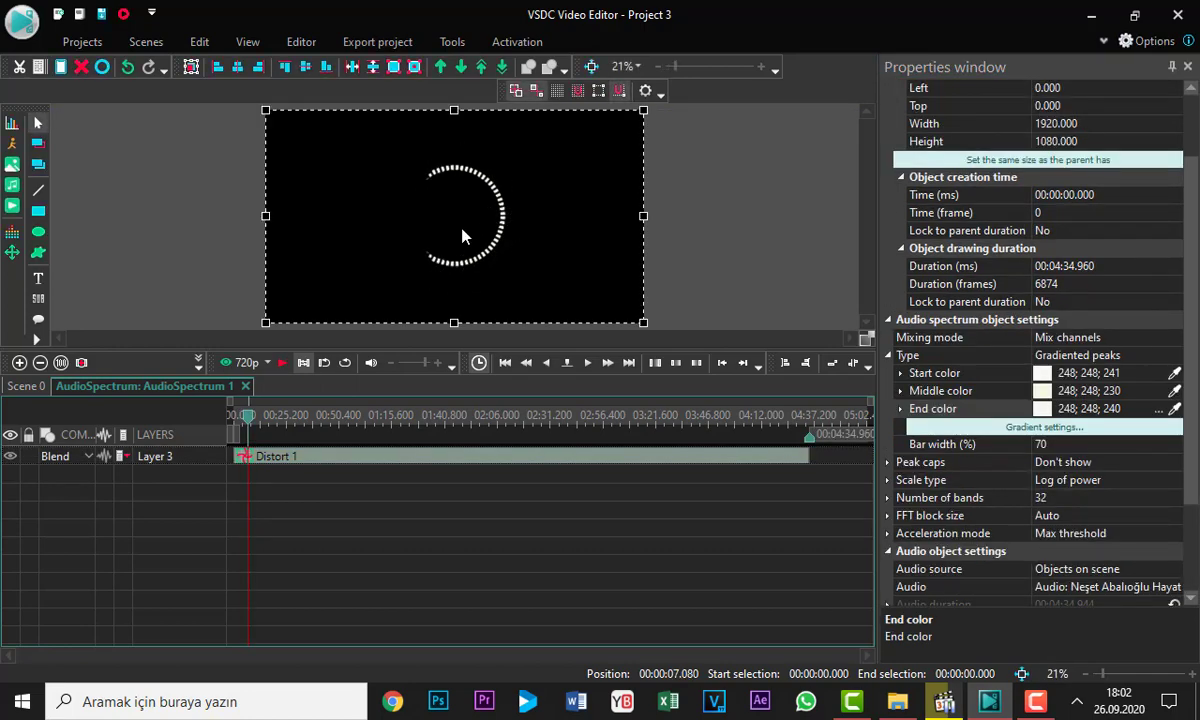
{"action": "left_click", "coordinate": [360, 466]}
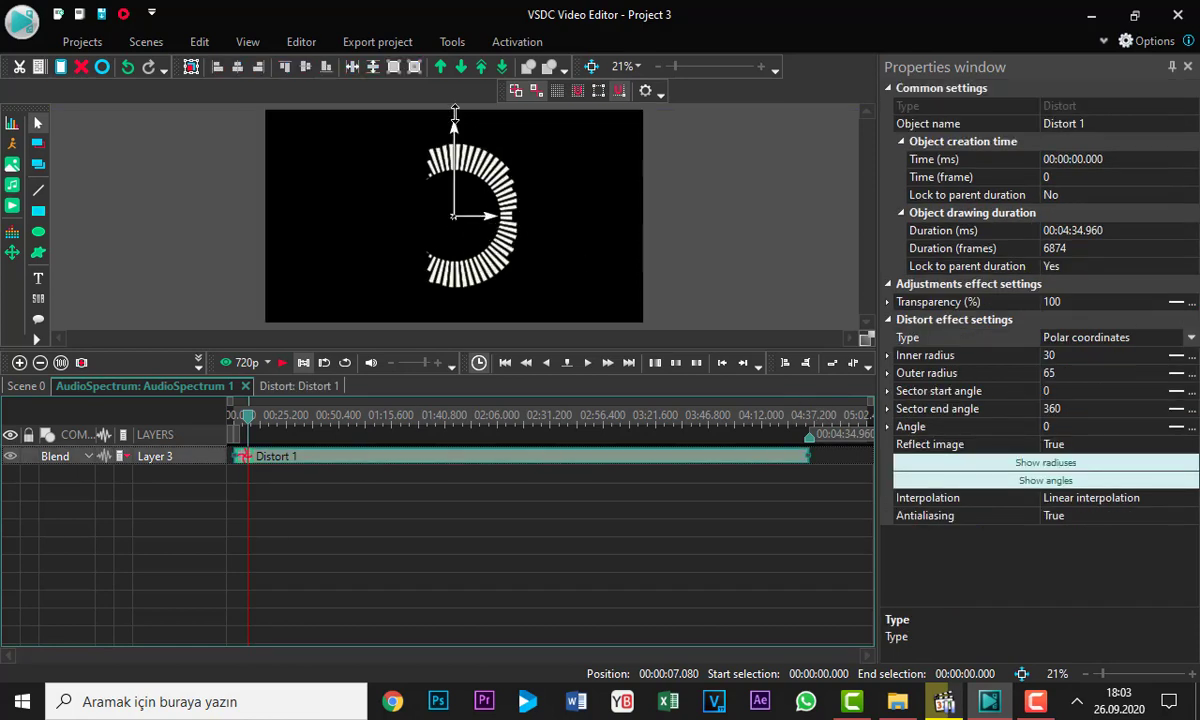
{"action": "left_click_drag", "start_coordinate": [455, 115], "coordinate": [486, 197]}
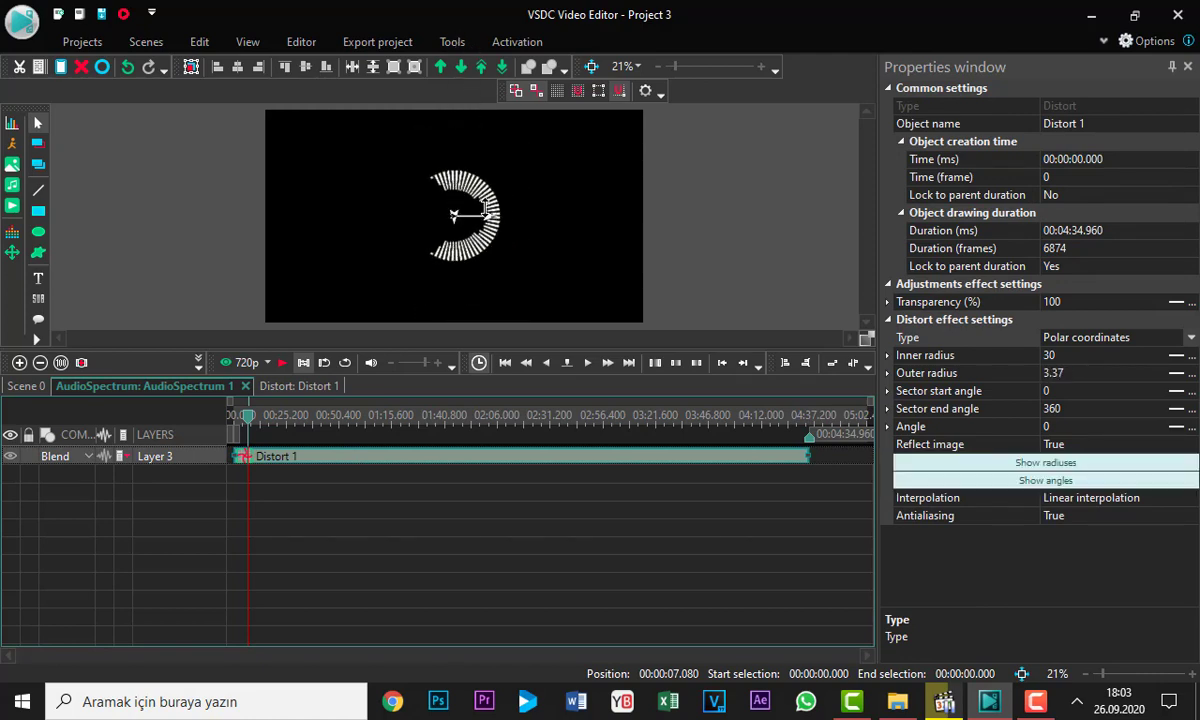
{"action": "left_click", "coordinate": [283, 364]}
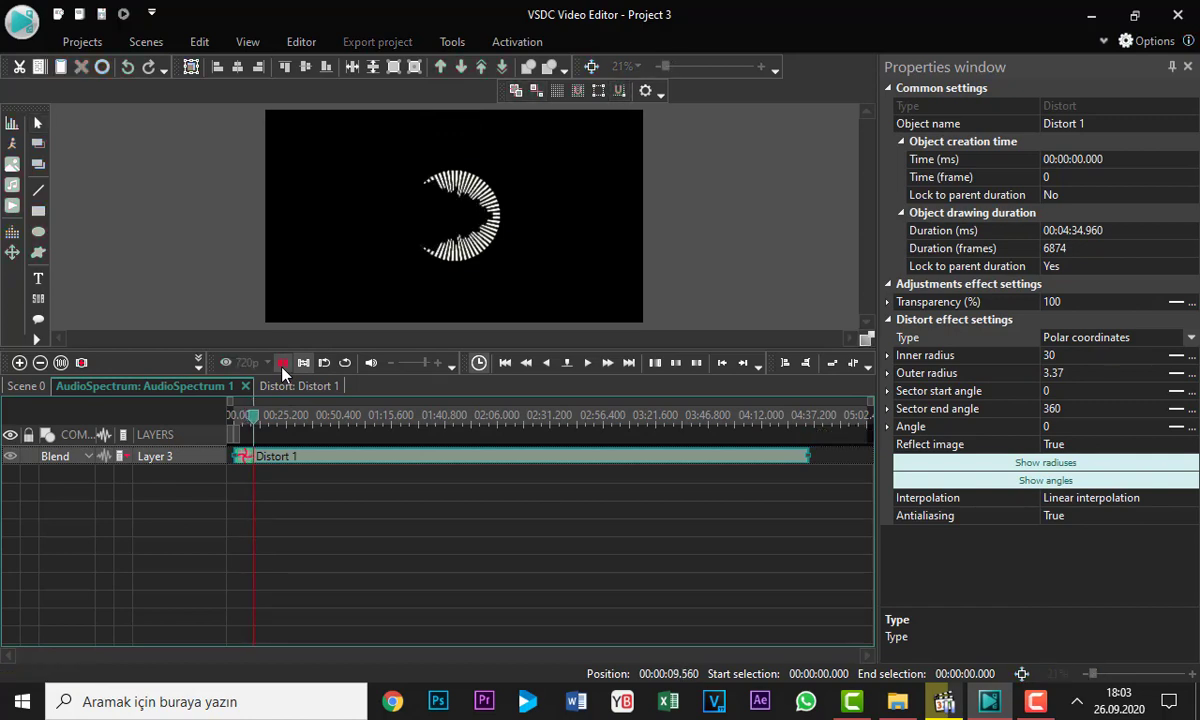
Enlarge the Distort effect's outer radius to about 69.39 in the preview and play the result
{"action": "left_click", "coordinate": [283, 366]}
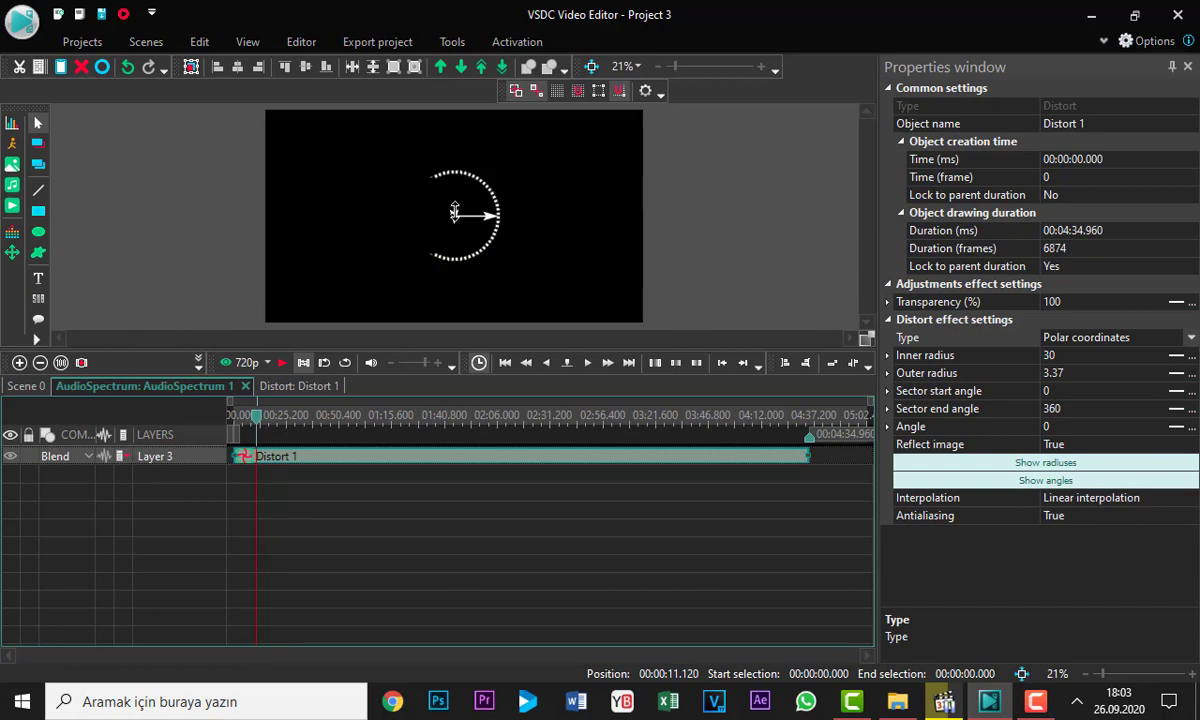
{"action": "left_click_drag", "start_coordinate": [455, 213], "coordinate": [454, 118]}
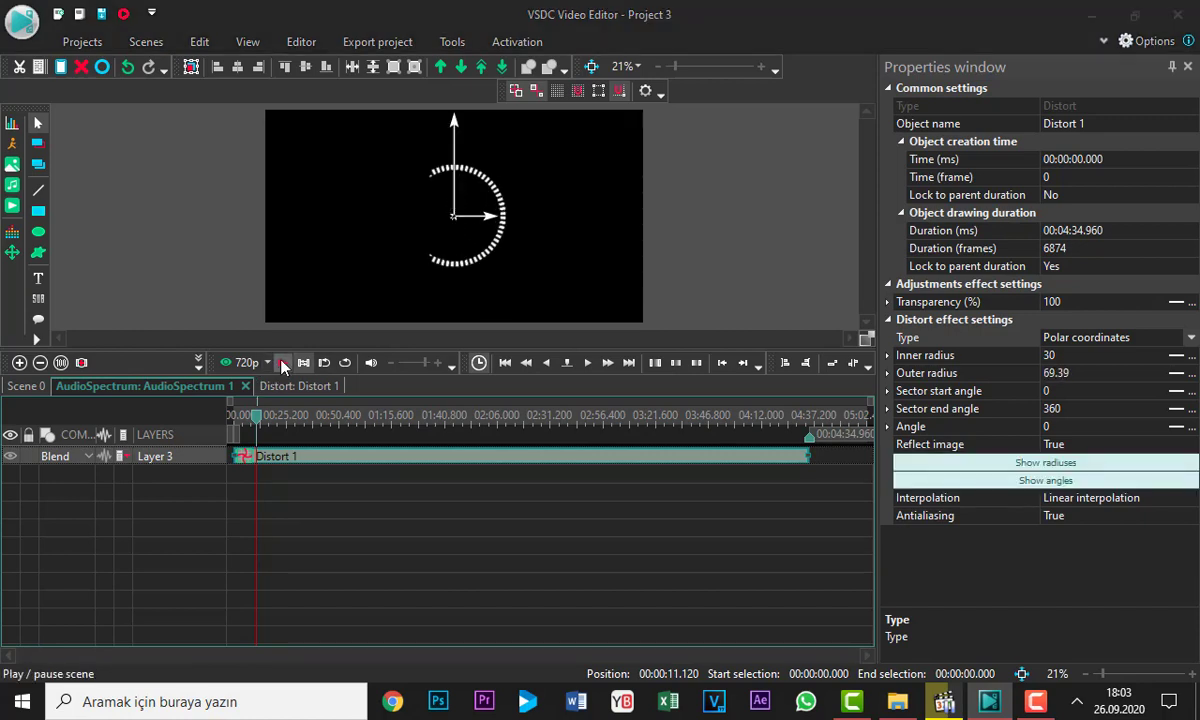
{"action": "left_click", "coordinate": [283, 366]}
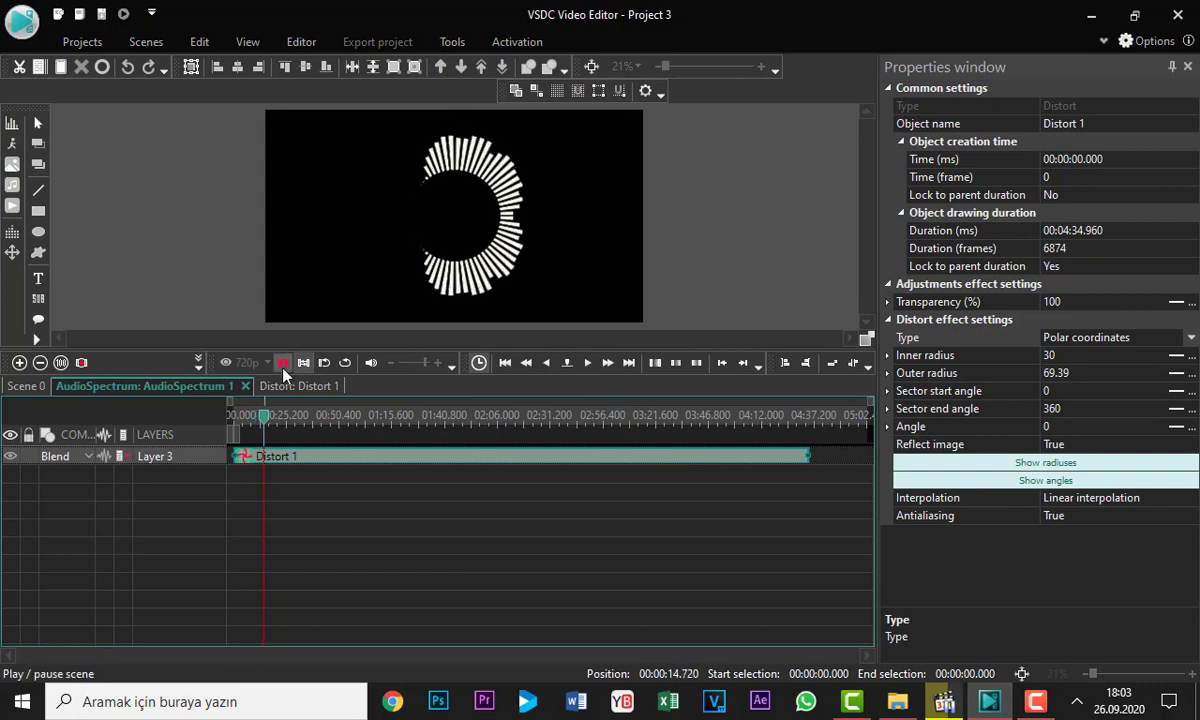
{"action": "left_click", "coordinate": [283, 366]}
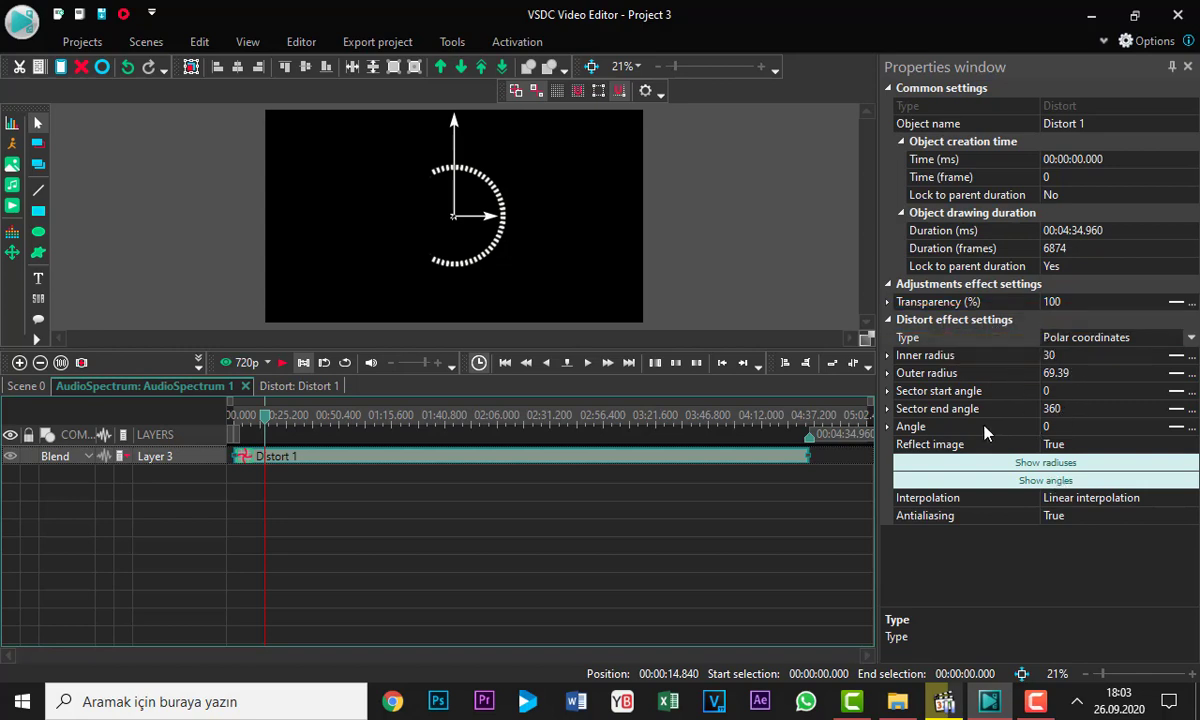
Set the Distort effect's angle to 270 and play the rotated spectrum
{"action": "left_click", "coordinate": [1082, 428]}
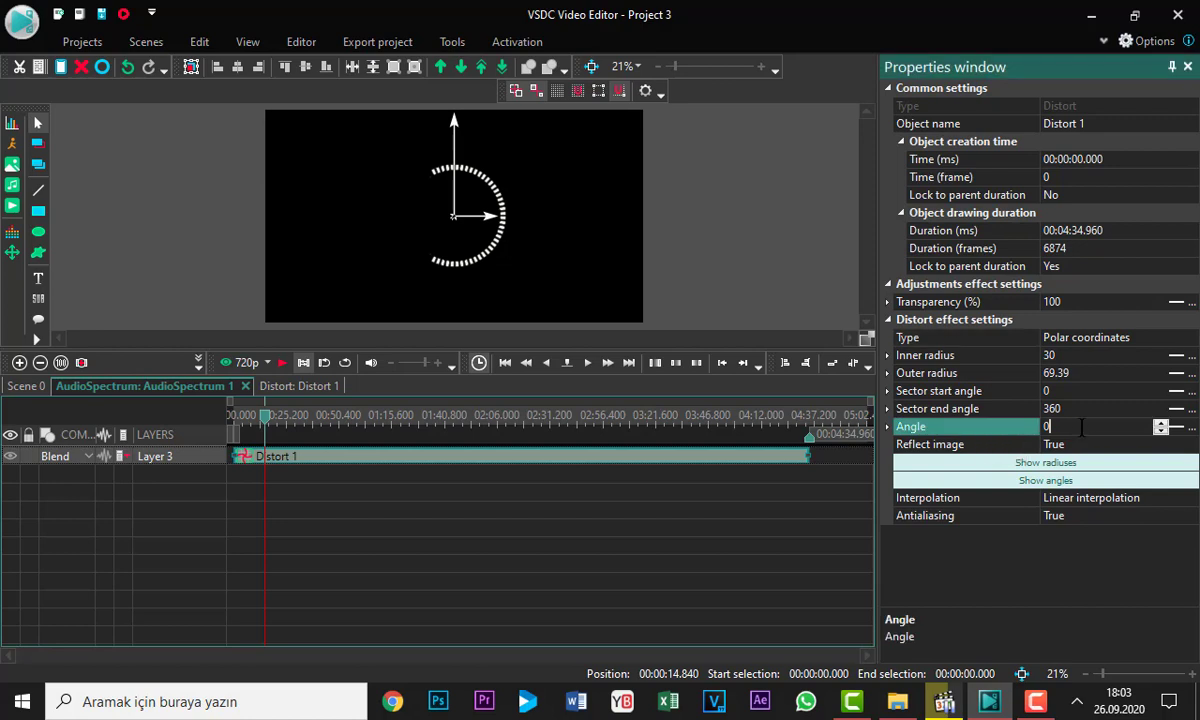
{"action": "double_click", "coordinate": [1082, 428]}
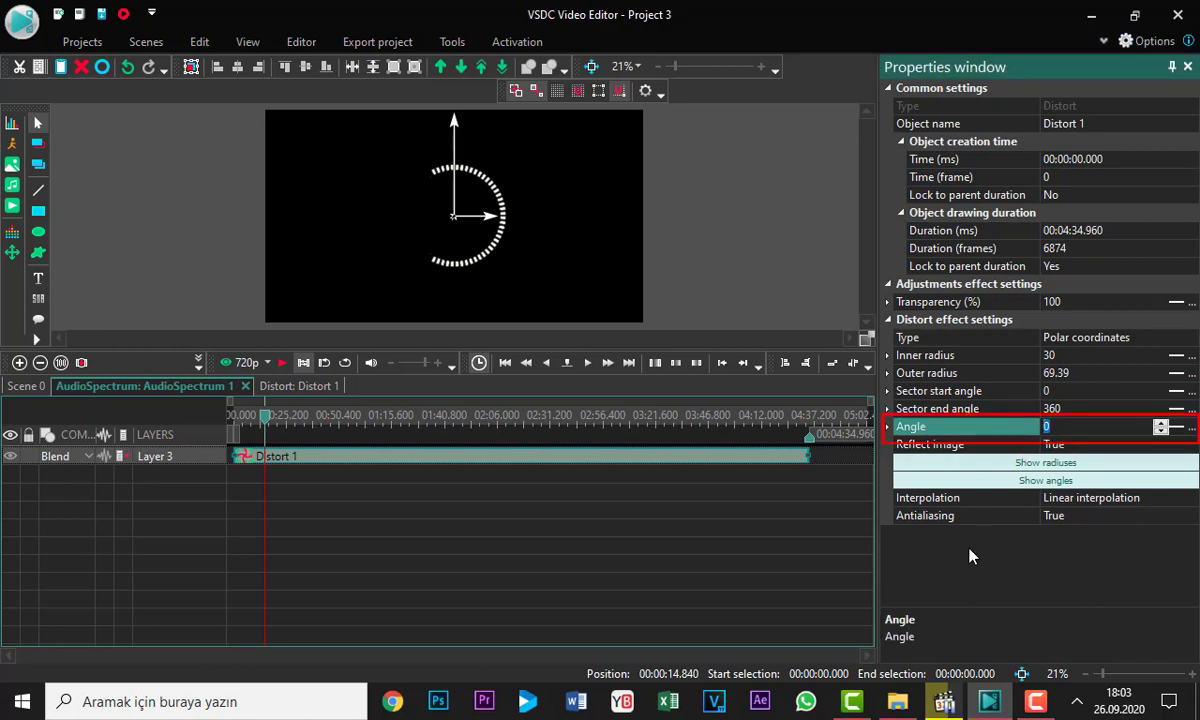
{"action": "type", "text": "270"}
{"action": "key", "text": "Return"}
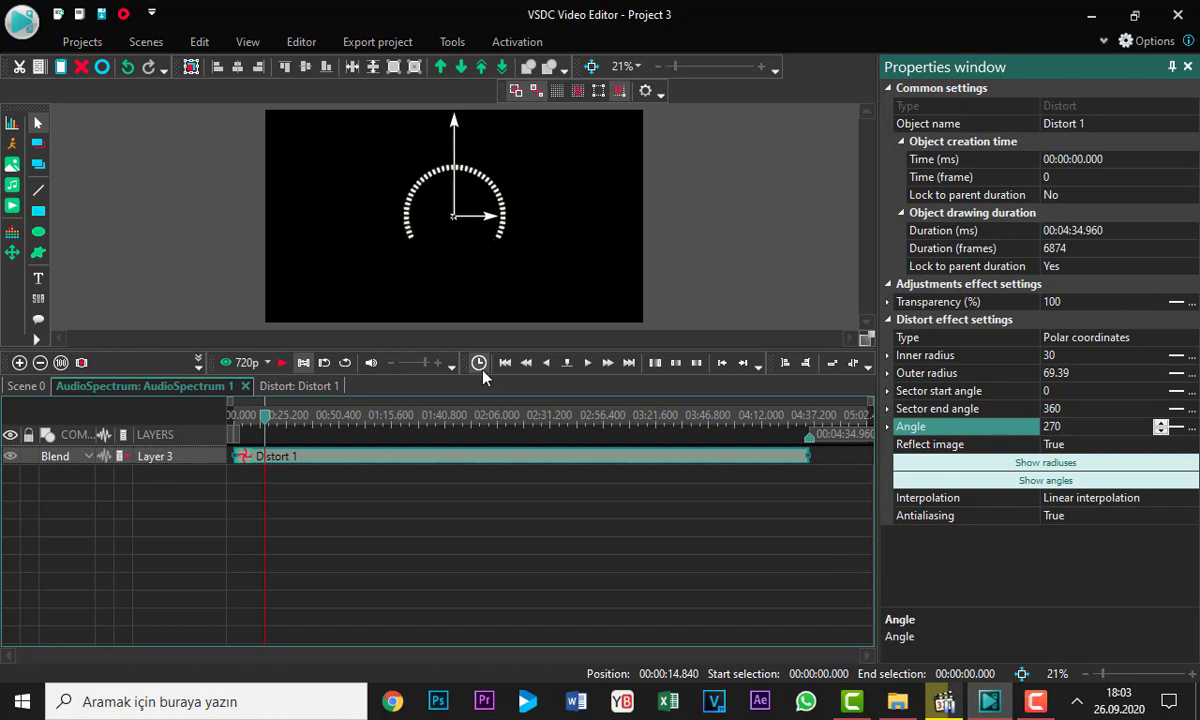
{"action": "left_click", "coordinate": [286, 362]}
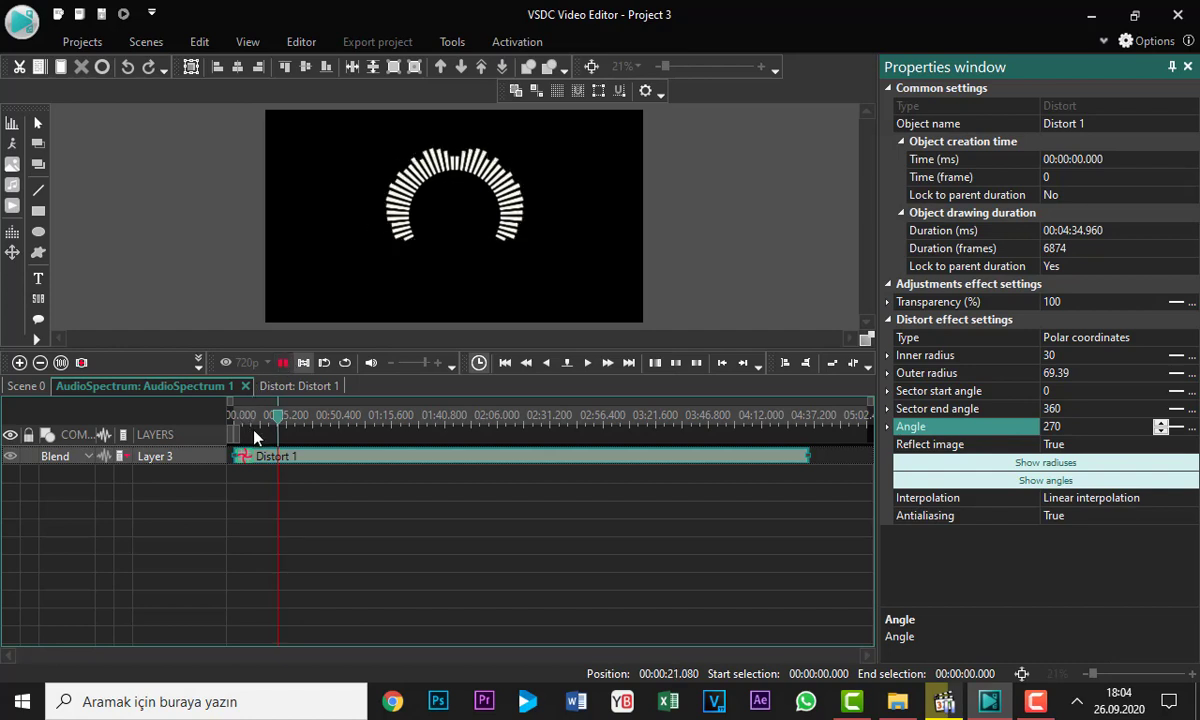
{"action": "left_click", "coordinate": [283, 362]}
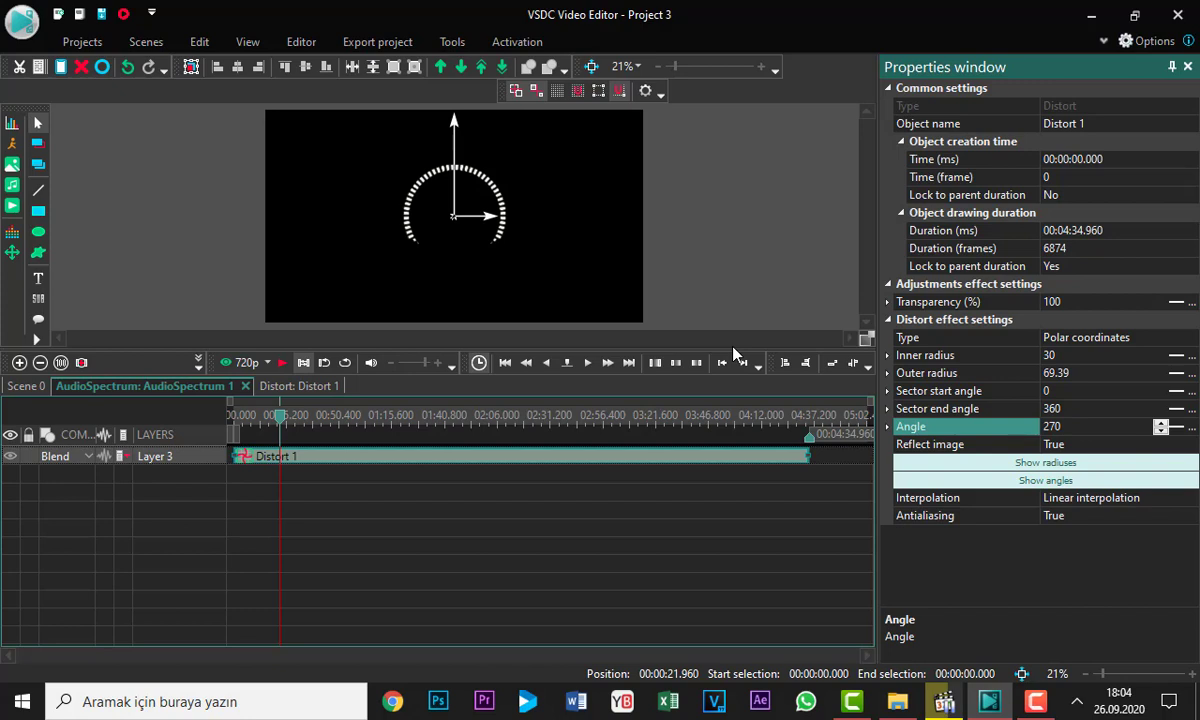
Try the Twirl type for the Distort effect and play the result
{"action": "left_click", "coordinate": [1180, 337]}
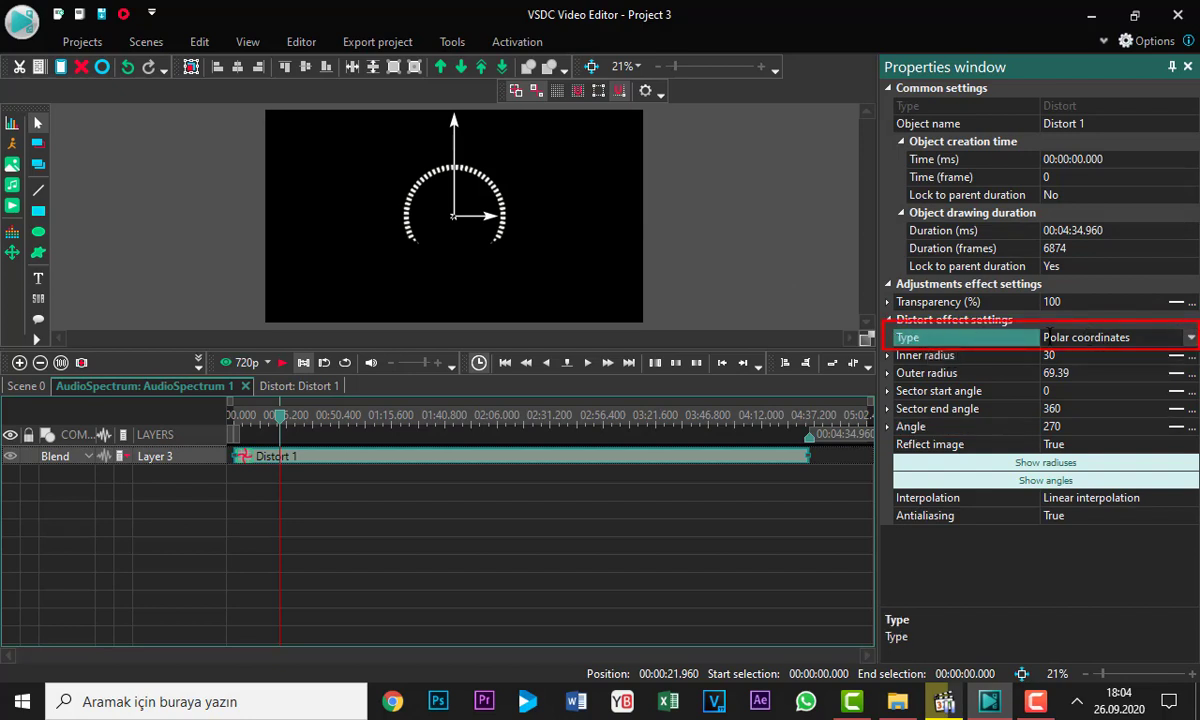
{"action": "left_click", "coordinate": [1192, 339]}
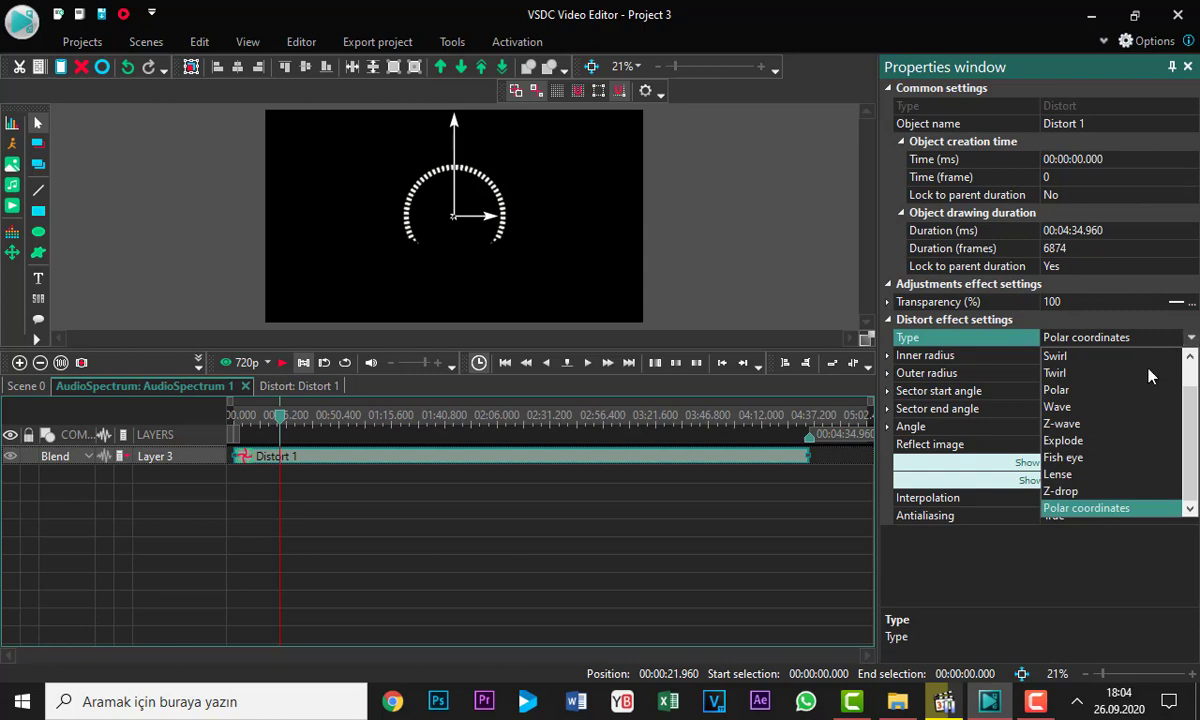
{"action": "left_click", "coordinate": [1093, 373]}
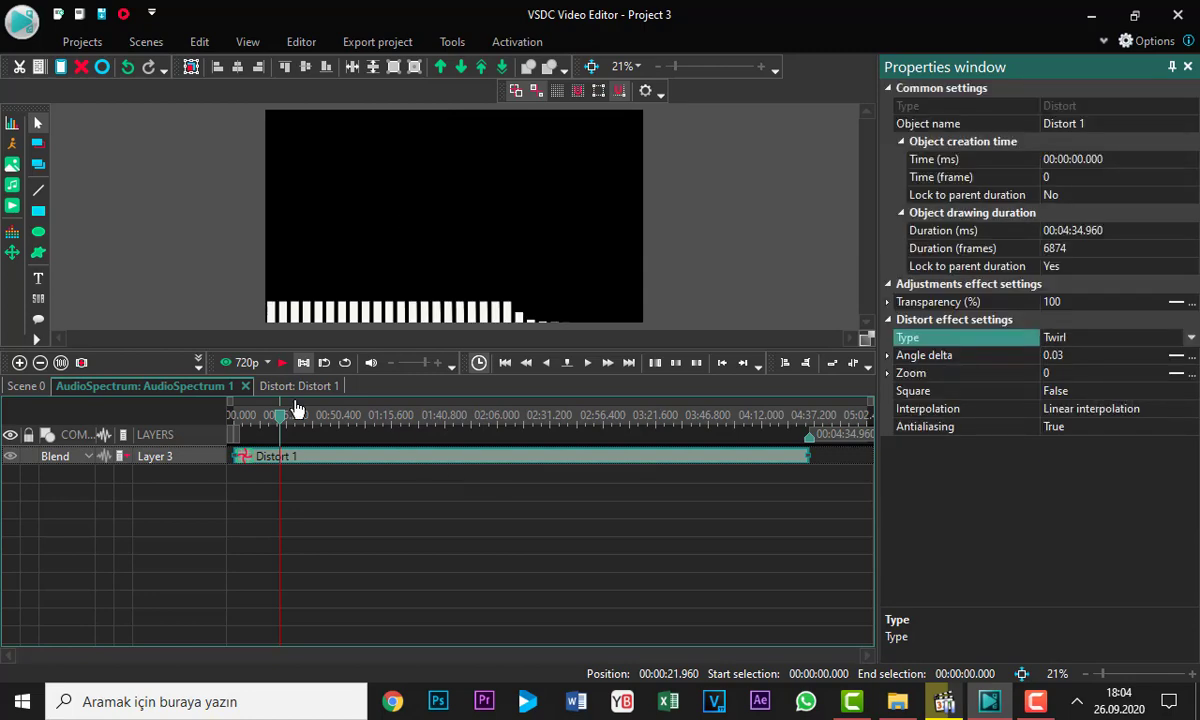
{"action": "left_click", "coordinate": [282, 363]}
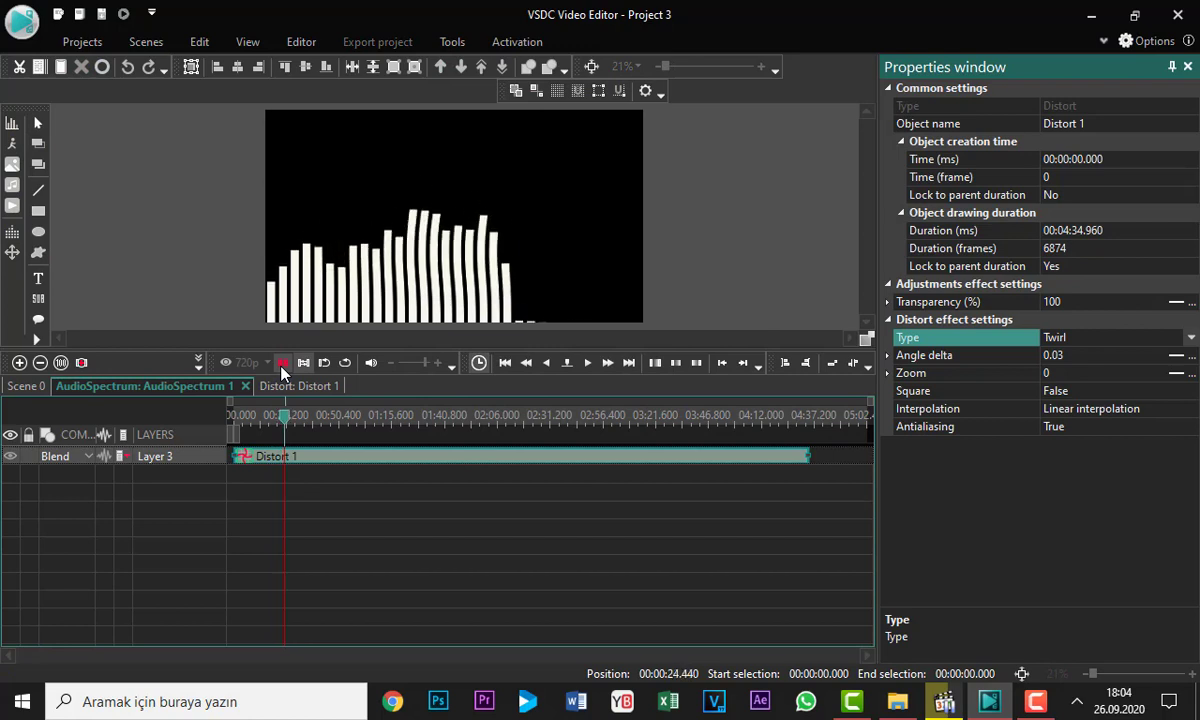
{"action": "left_click", "coordinate": [282, 363]}
Change the Distort effect's type to Fish eye, preview it, and move the playhead to about 46 seconds
{"action": "left_click", "coordinate": [281, 370]}
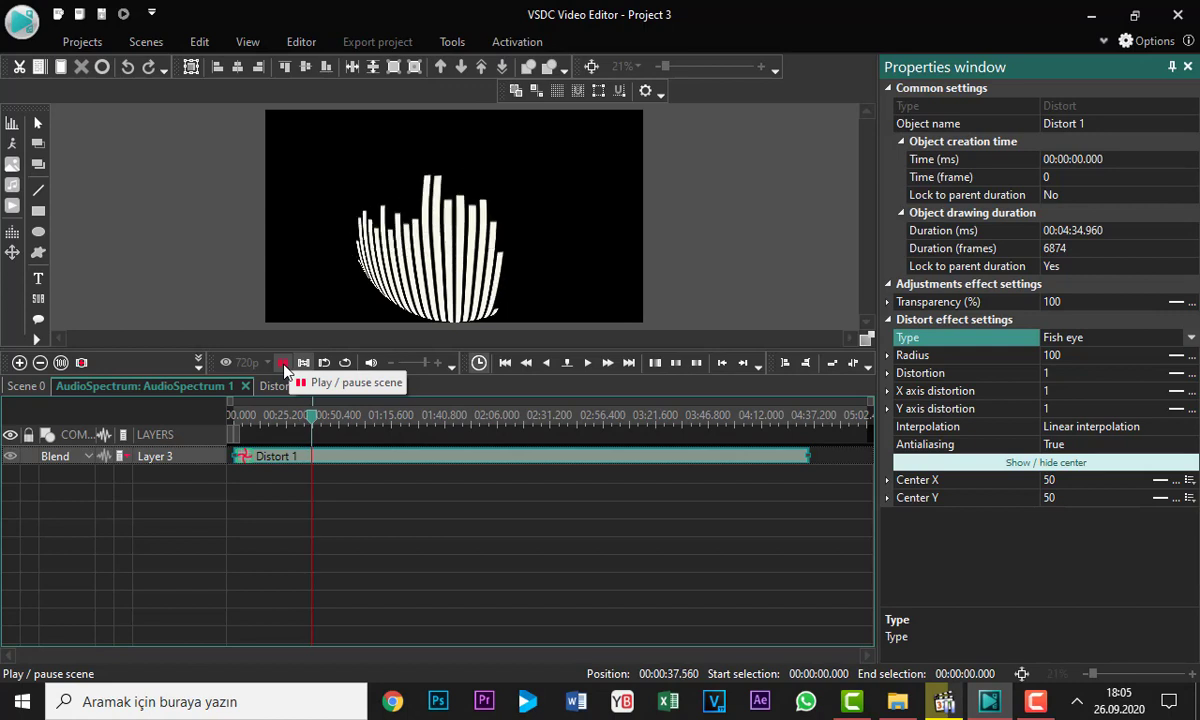
{"action": "left_click", "coordinate": [285, 370]}
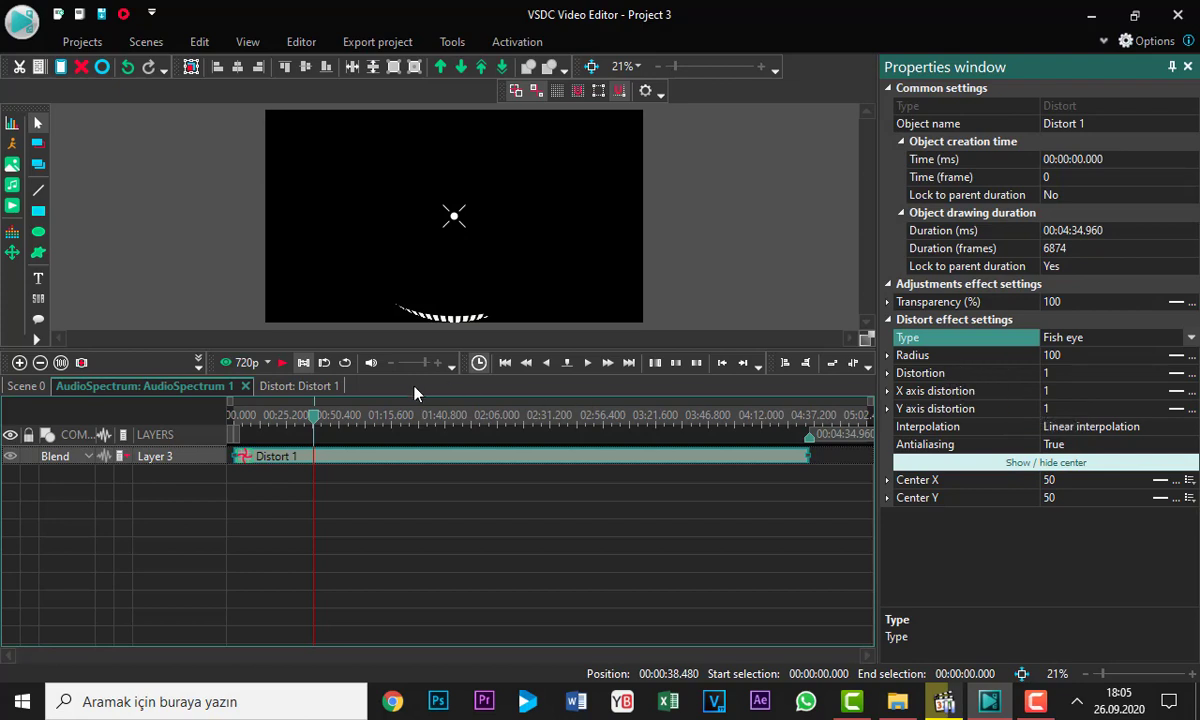
{"action": "left_click_drag", "start_coordinate": [311, 424], "coordinate": [333, 426]}
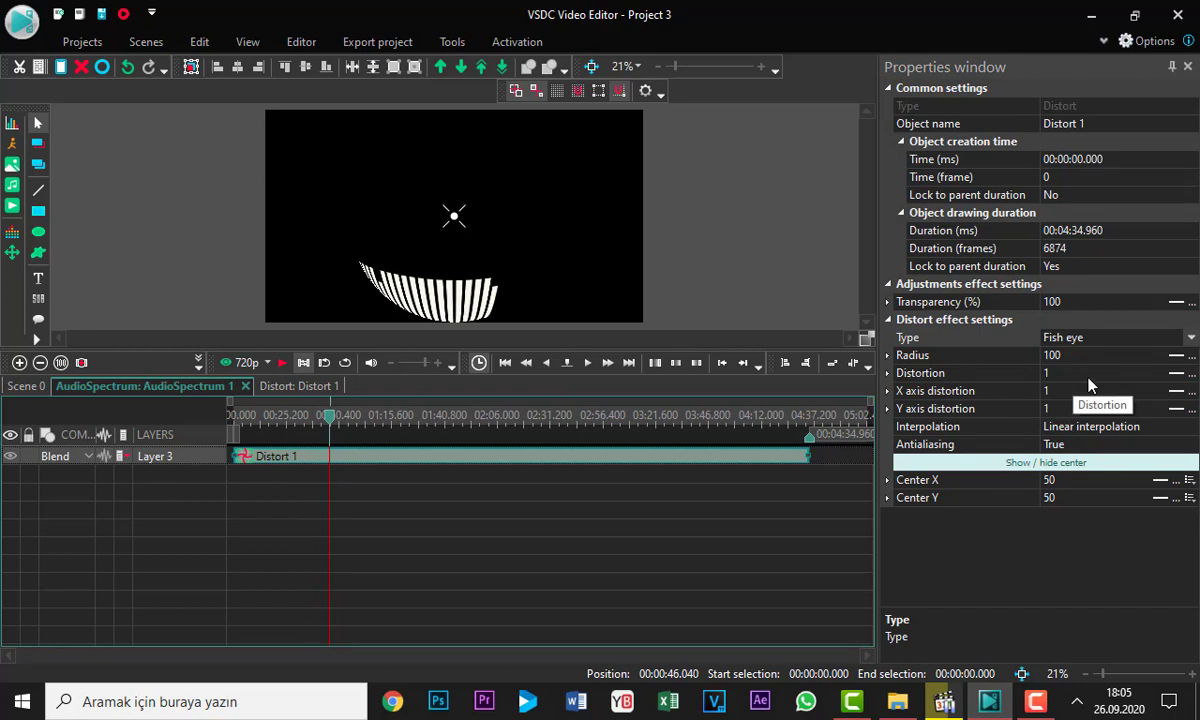
Set the Fish eye distortion to 0.9 and the X axis distortion to 1.2, and return to Scene 0
{"action": "left_click", "coordinate": [1050, 373]}
{"action": "left_click", "coordinate": [1160, 369]}
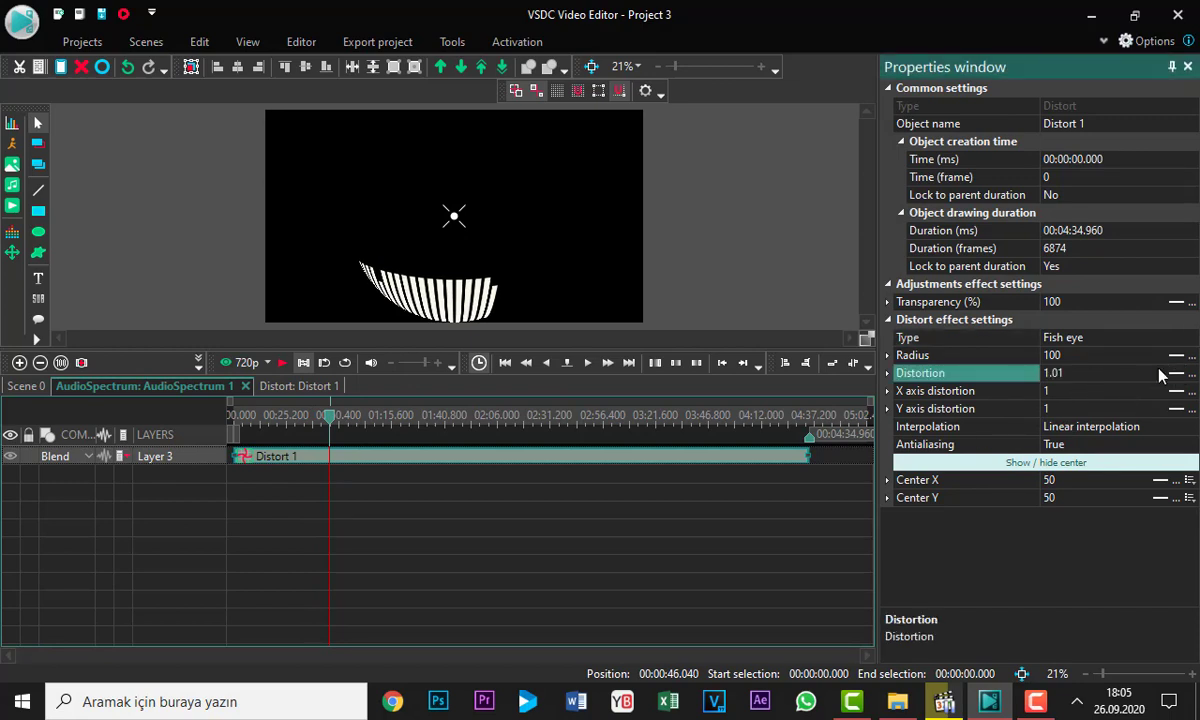
{"action": "left_click_drag", "start_coordinate": [1161, 372], "coordinate": [1165, 385]}
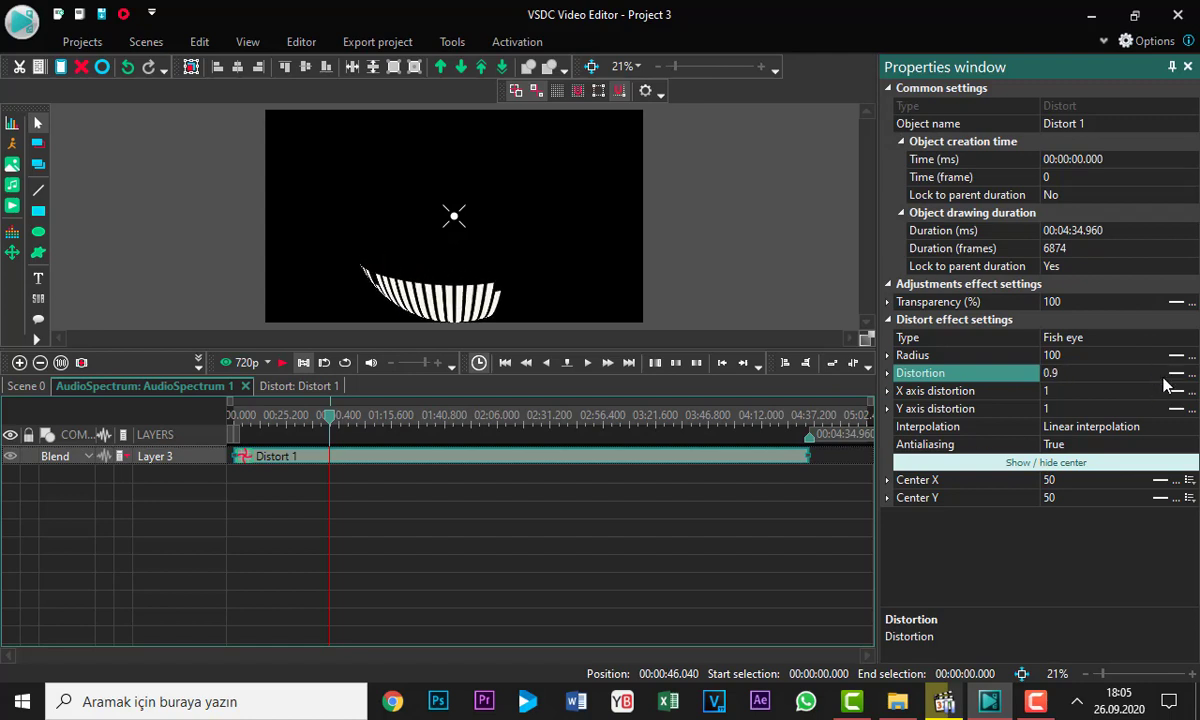
{"action": "left_click", "coordinate": [1161, 391]}
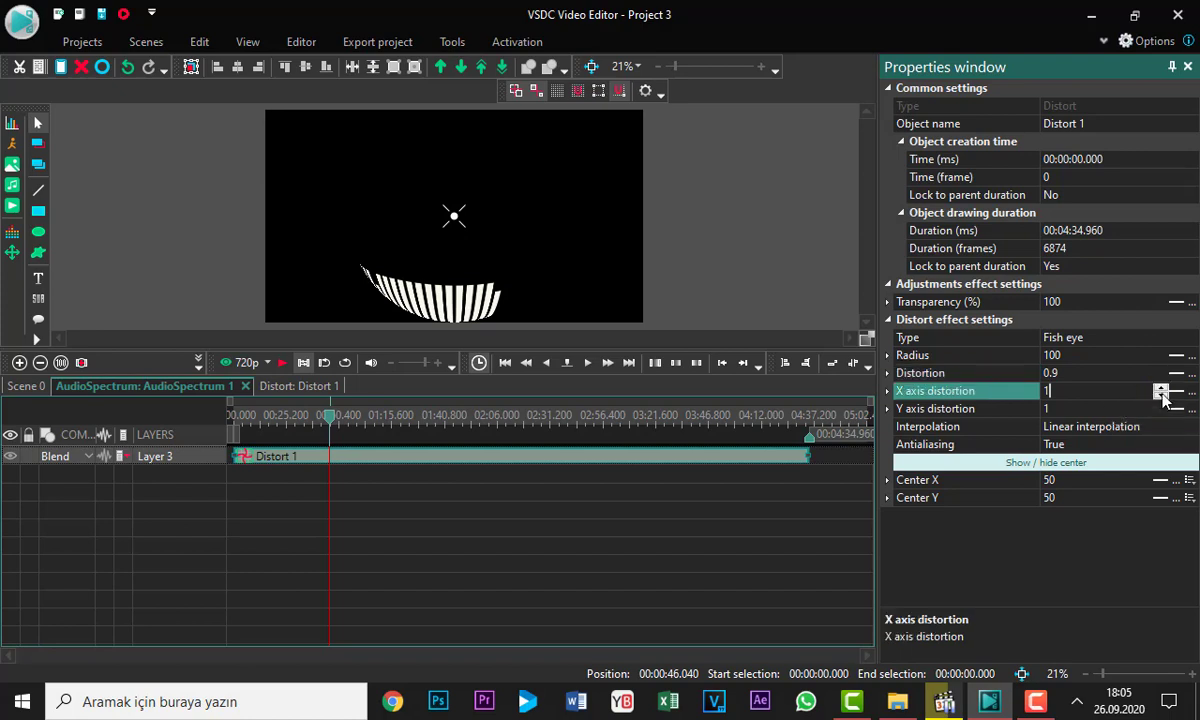
{"action": "left_click_drag", "start_coordinate": [1161, 391], "coordinate": [1165, 391]}
{"action": "left_click", "coordinate": [1160, 408]}
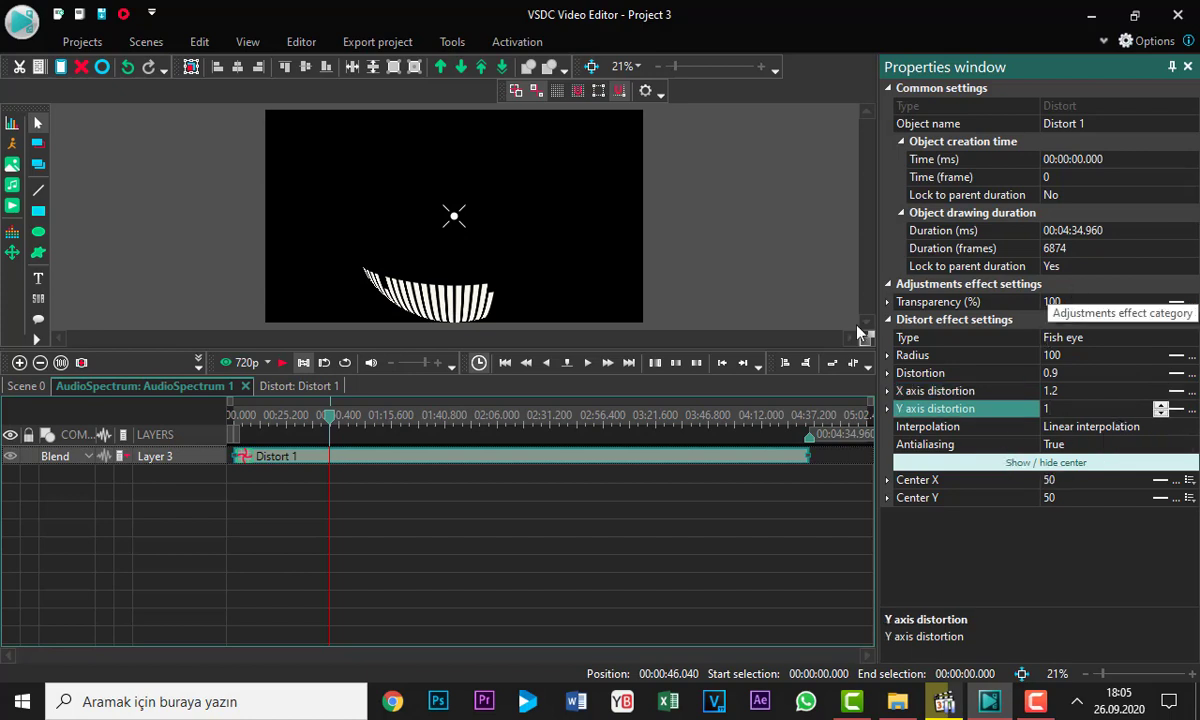
{"action": "left_click", "coordinate": [300, 456]}
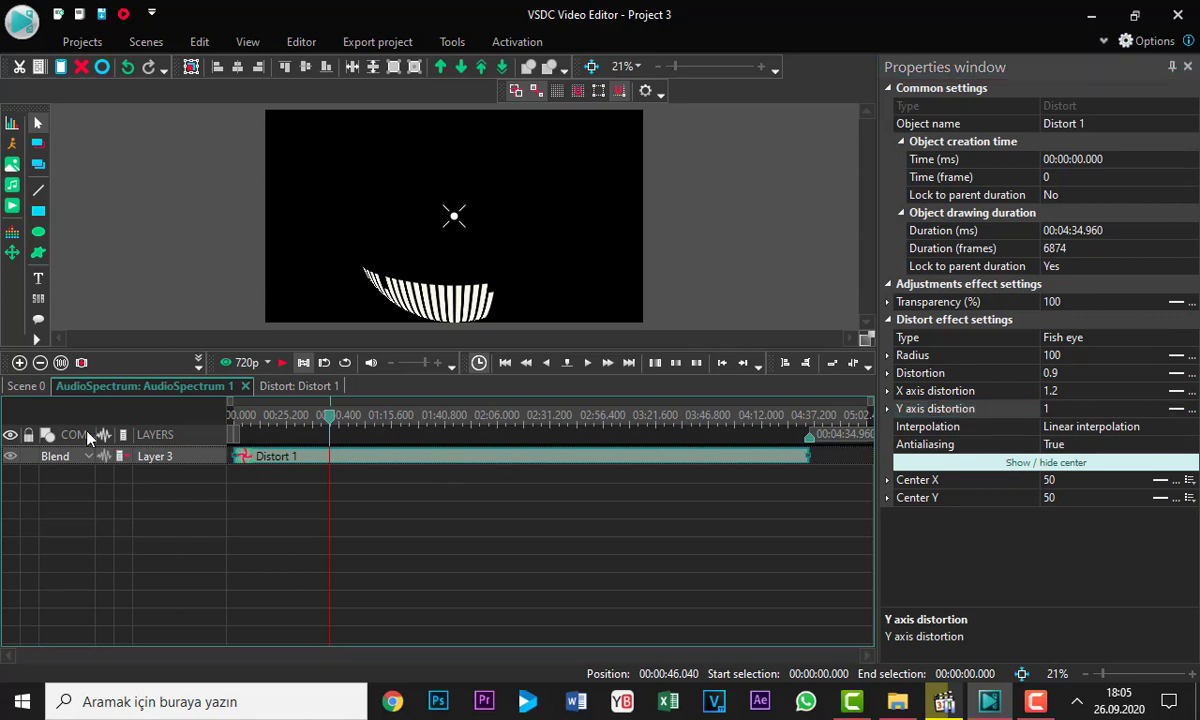
{"action": "left_click", "coordinate": [26, 386]}
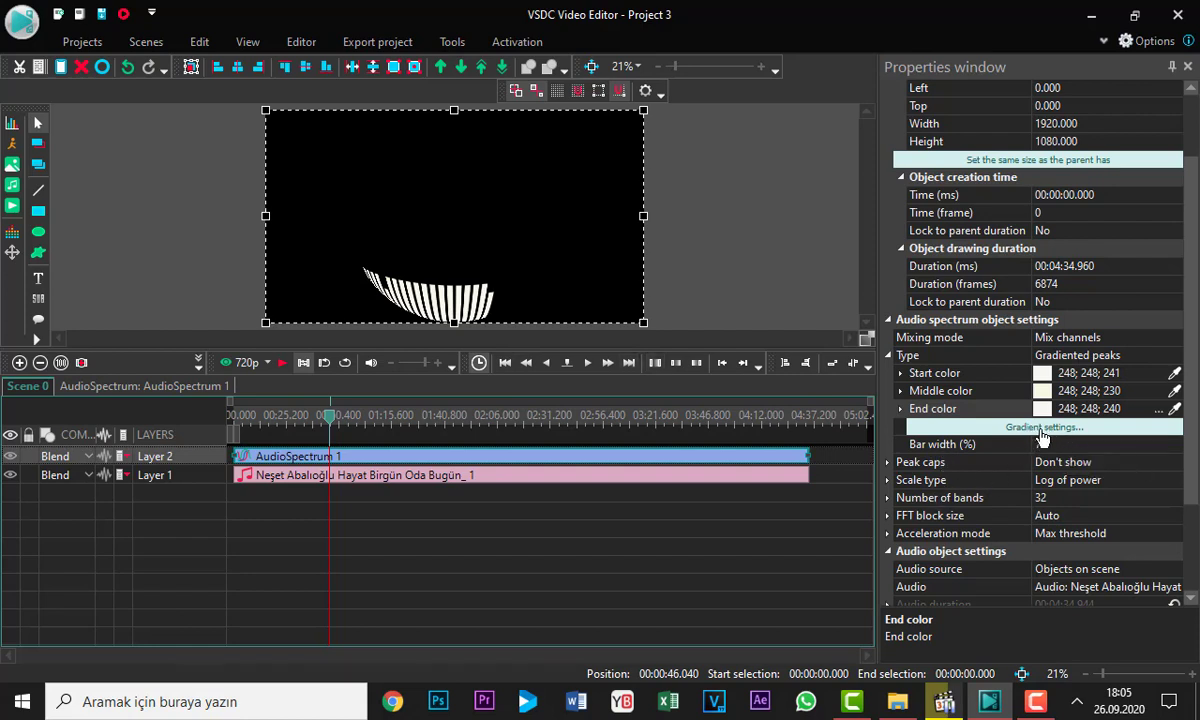
Try a bar width of 100% for the audio spectrum and play the scene
{"action": "left_click", "coordinate": [1100, 446]}
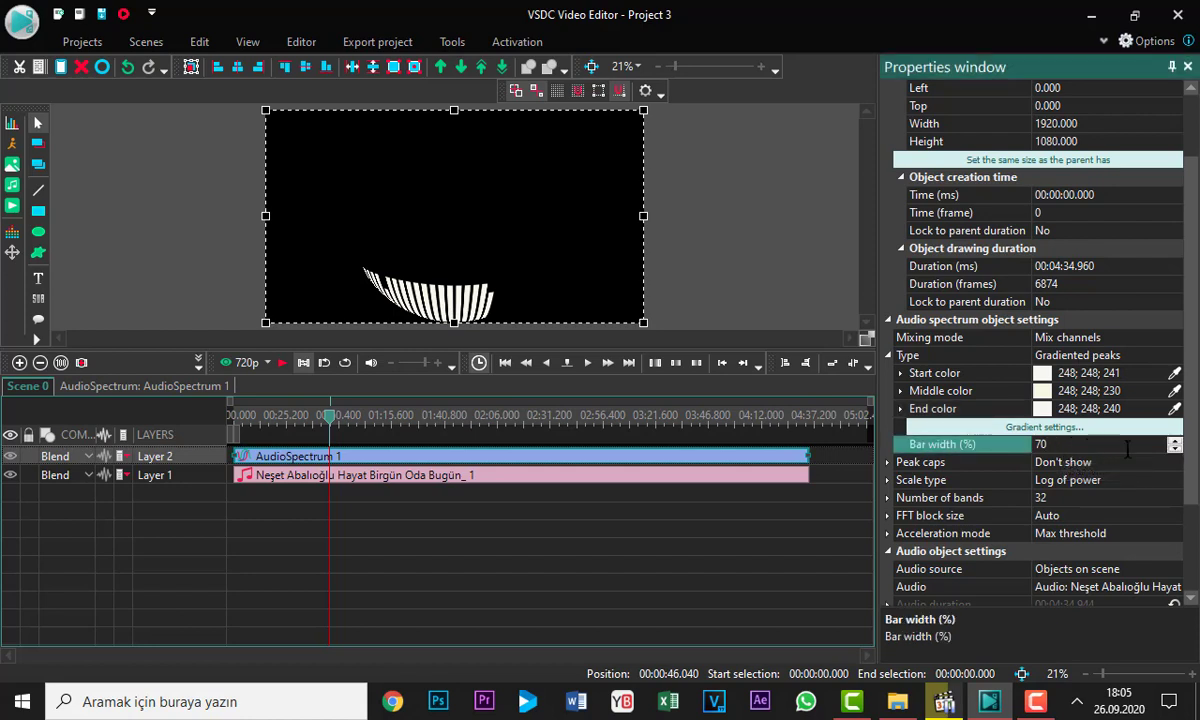
{"action": "key", "text": "ctrl+a"}
{"action": "type", "text": "100"}
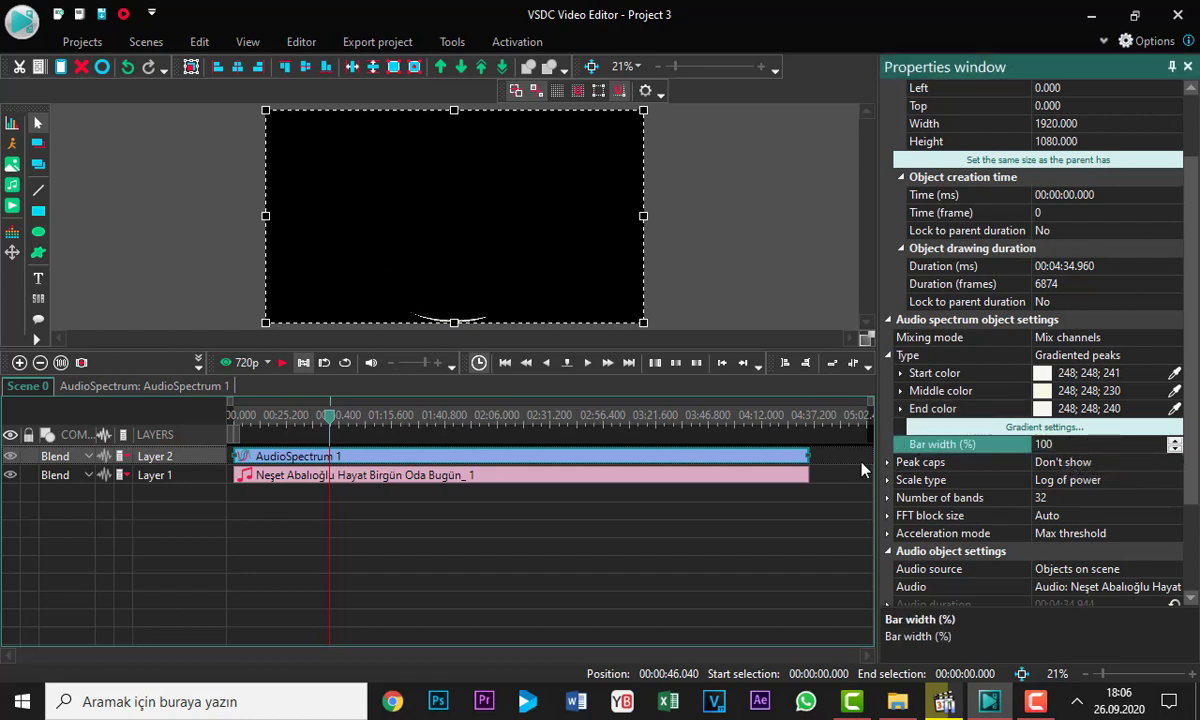
{"action": "left_click", "coordinate": [283, 363]}
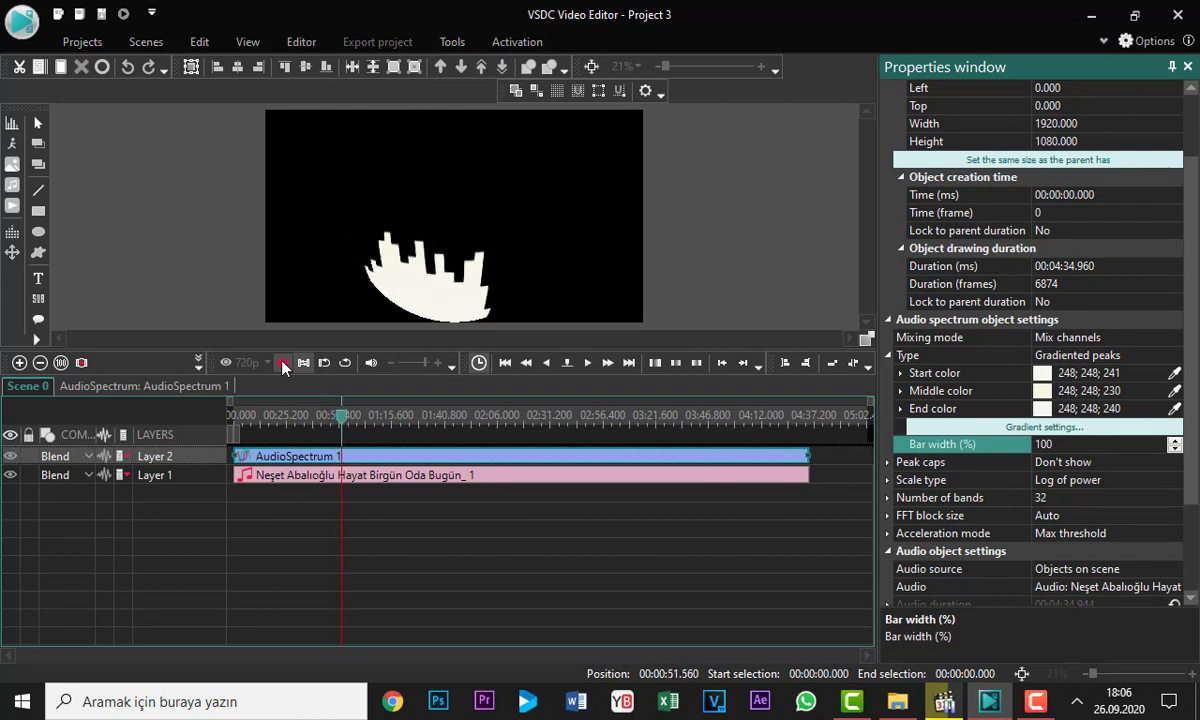
{"action": "left_click", "coordinate": [283, 363]}
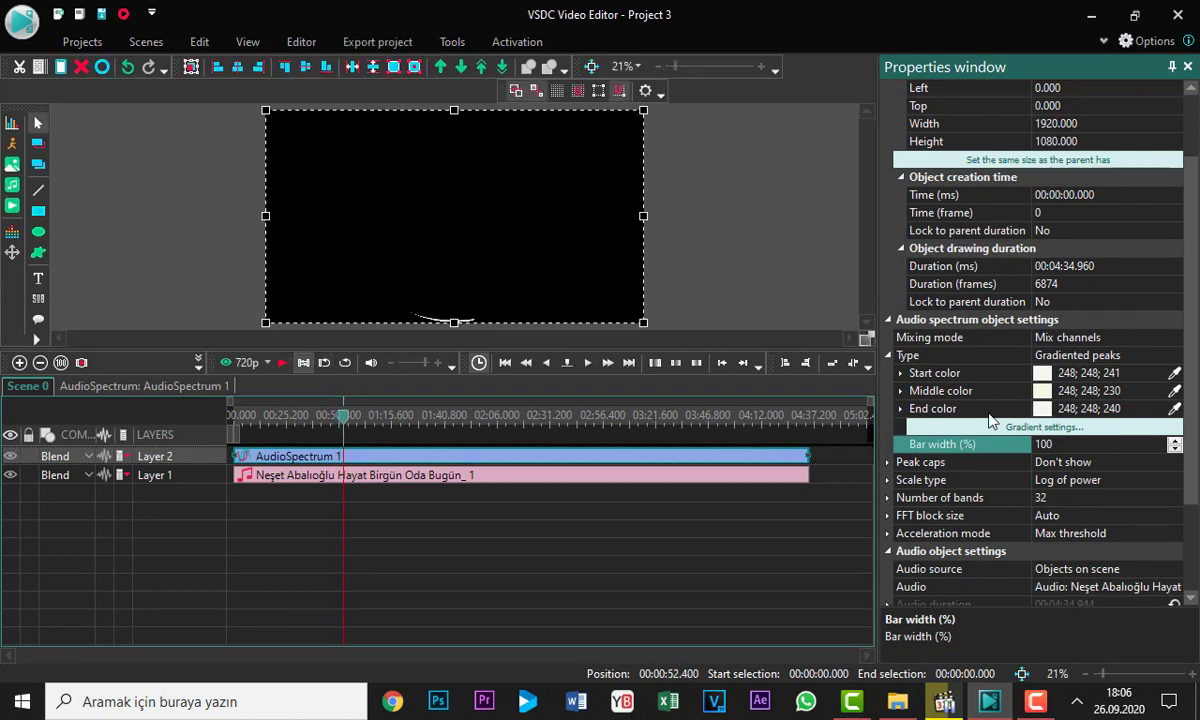
Set the audio spectrum's bar width to 30% and play the scene to check it
{"action": "left_click", "coordinate": [957, 449]}
{"action": "type", "text": "30"}
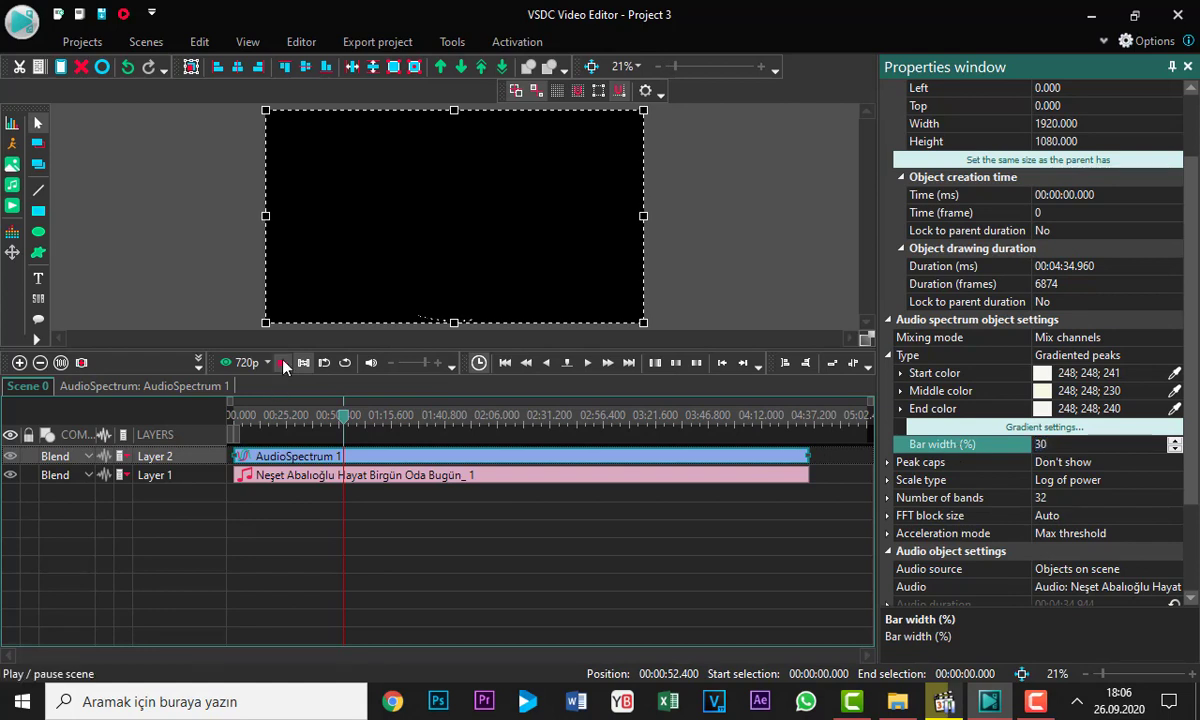
{"action": "left_click", "coordinate": [283, 363]}
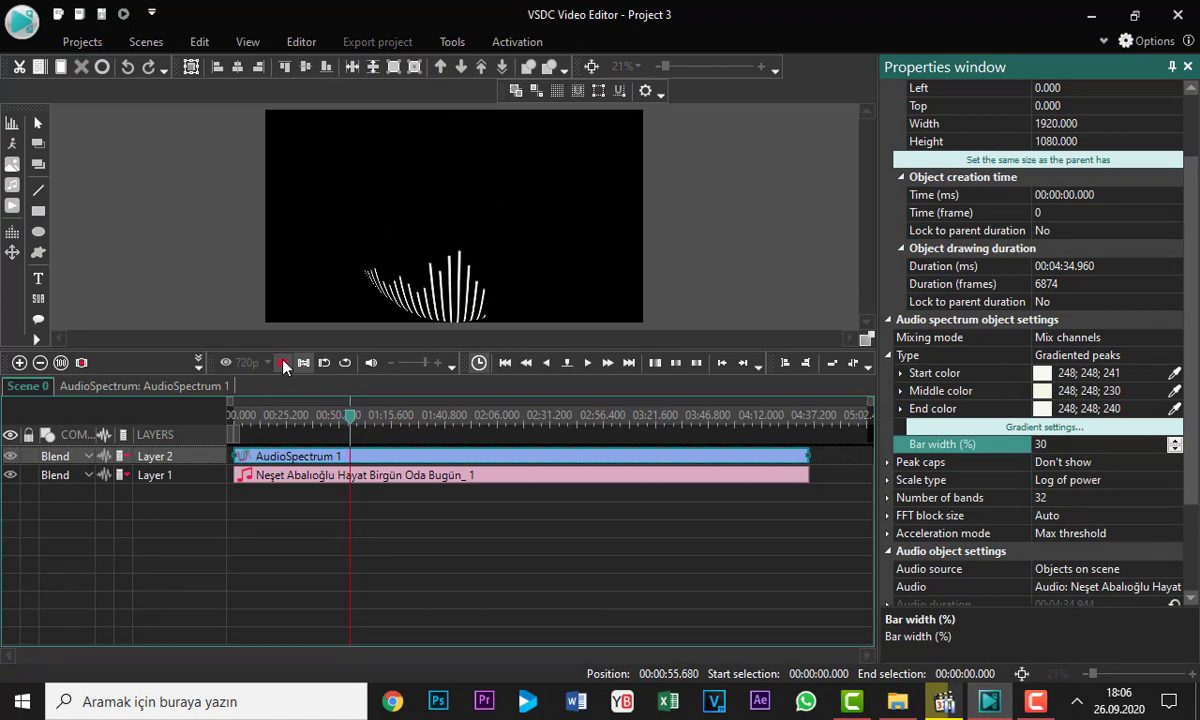
{"action": "left_click", "coordinate": [284, 363]}
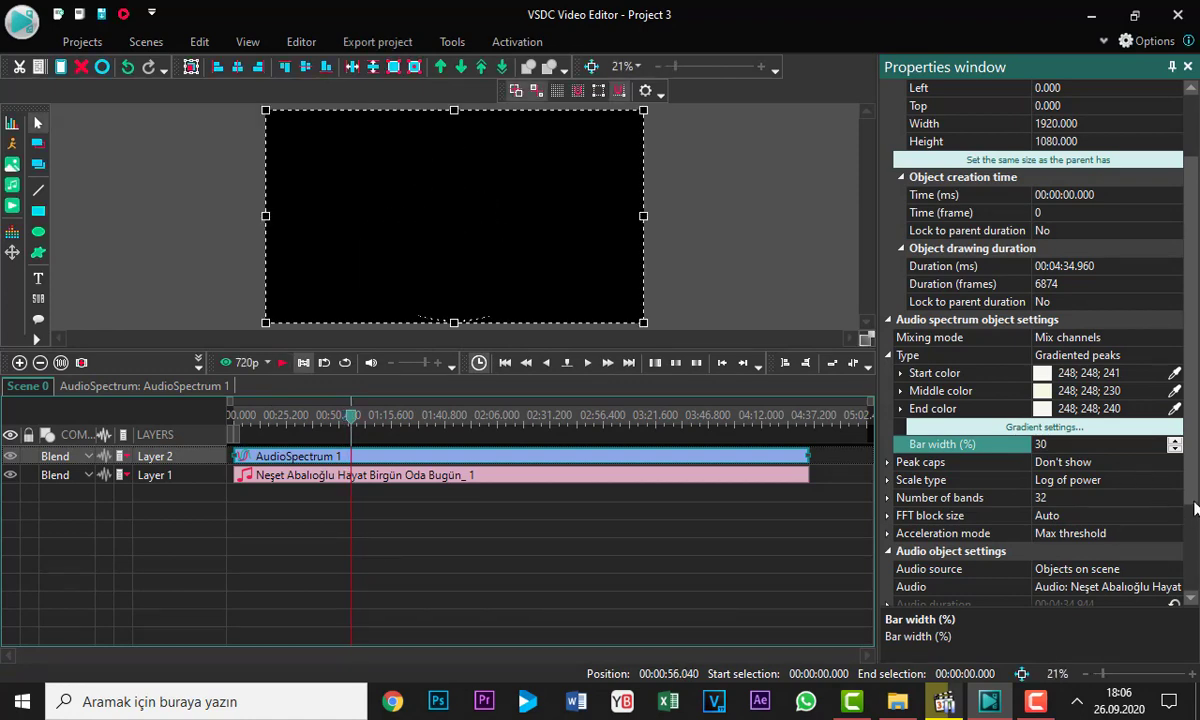
{"action": "scroll", "coordinate": [1120, 470], "scroll_direction": "down", "scroll_amount": 2}
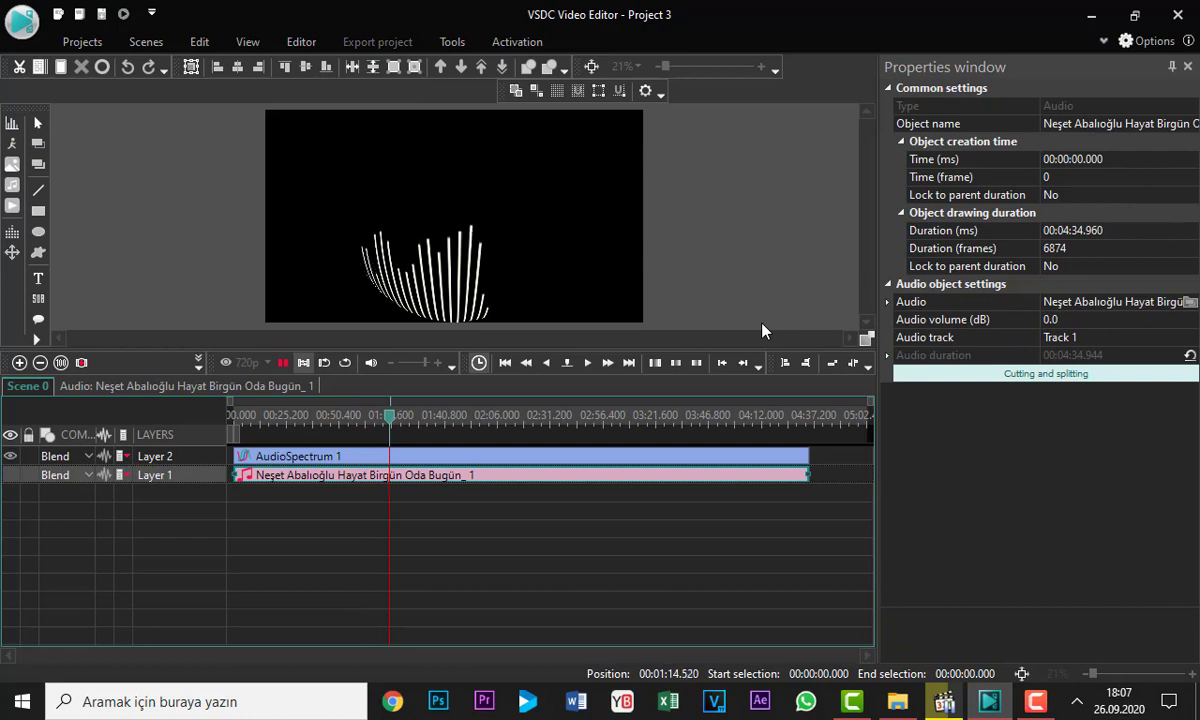